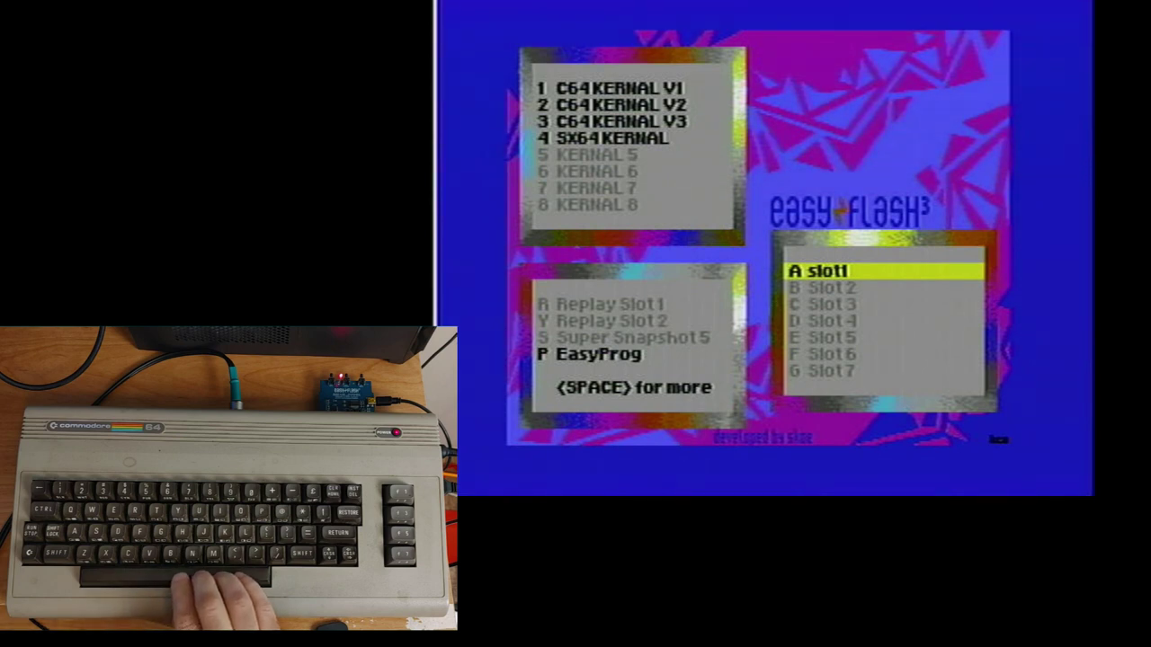
# Show the EasyFlash 3 cartridge's version information from the second page of its menu
pyautogui.press('space')
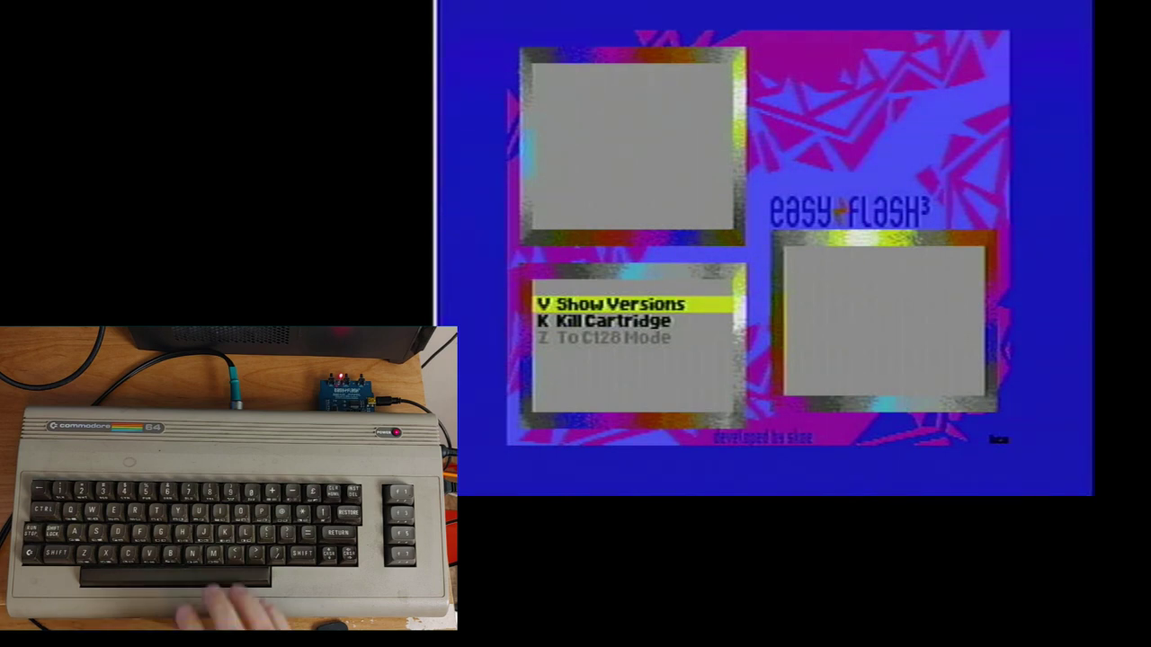
pyautogui.press('v')
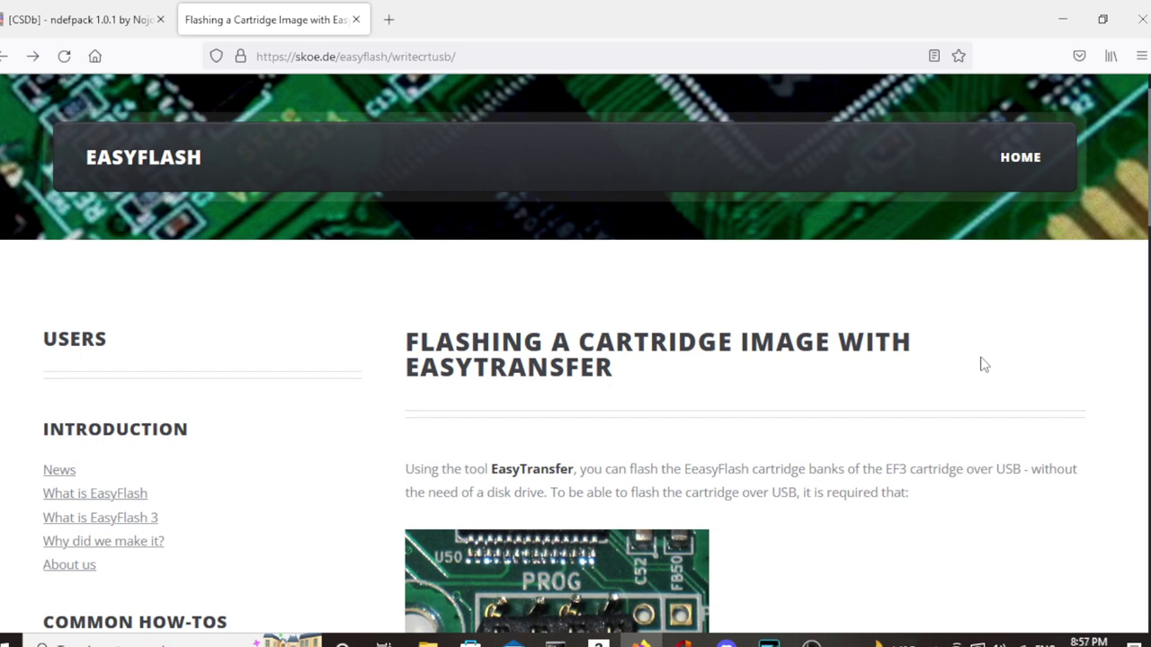
# Review the requirements for flashing a cartridge image with EasyTransfer on the EasyFlash website
pyautogui.scroll(-3, 969, 363)
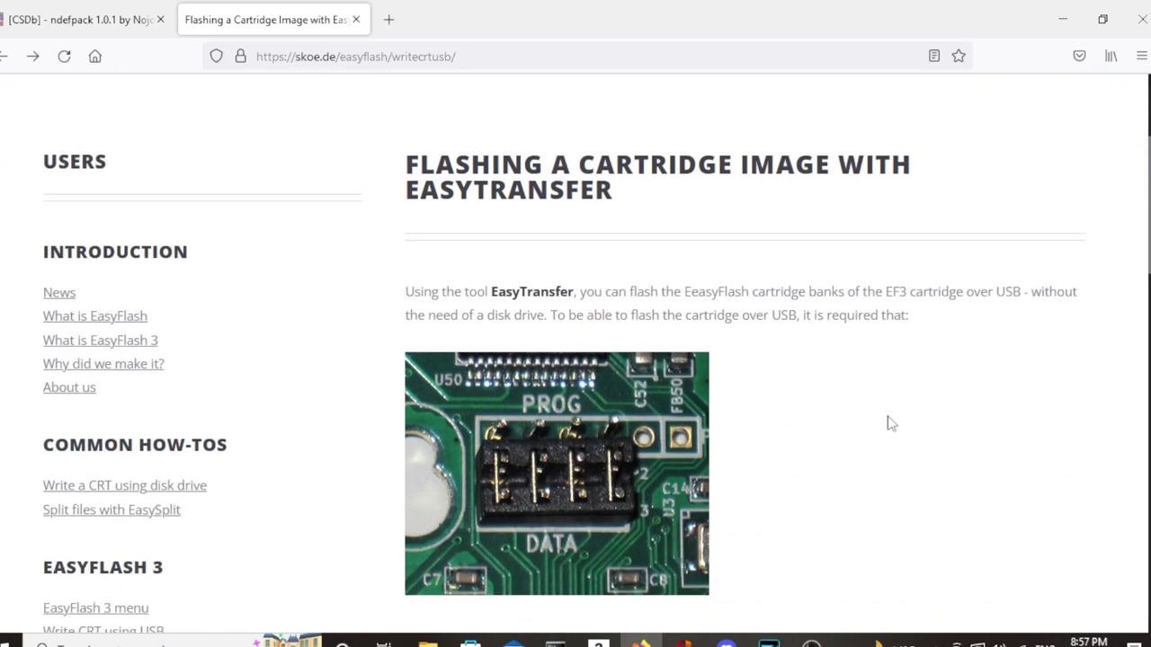
pyautogui.scroll(-2, 891, 423)
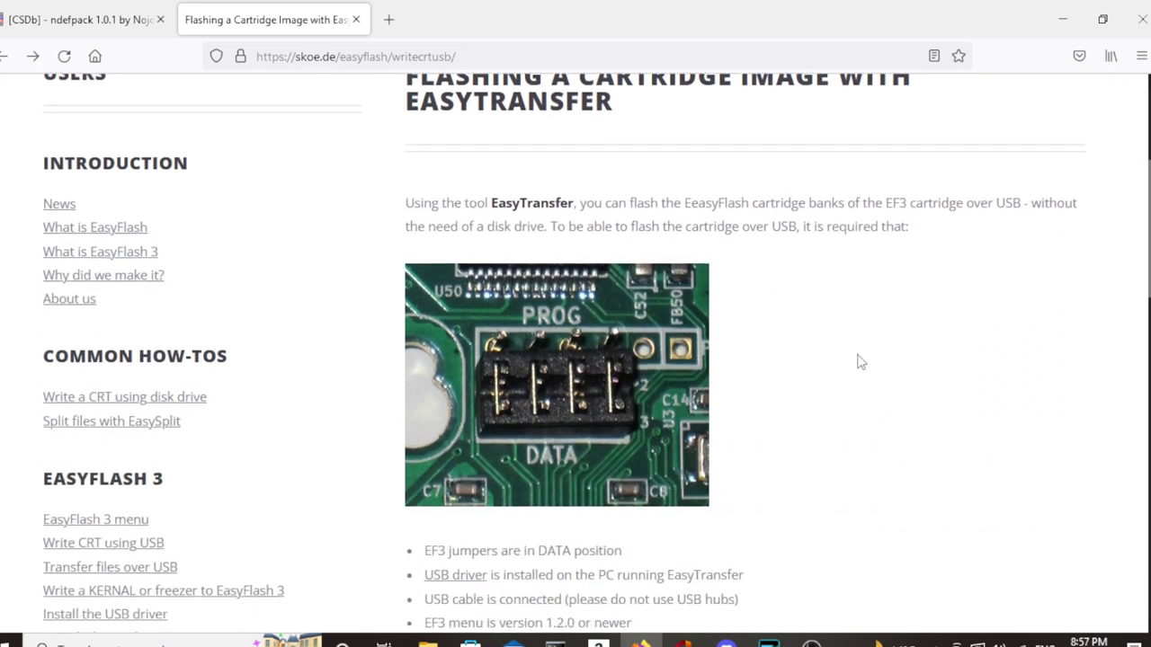
pyautogui.scroll(-5, 869, 355)
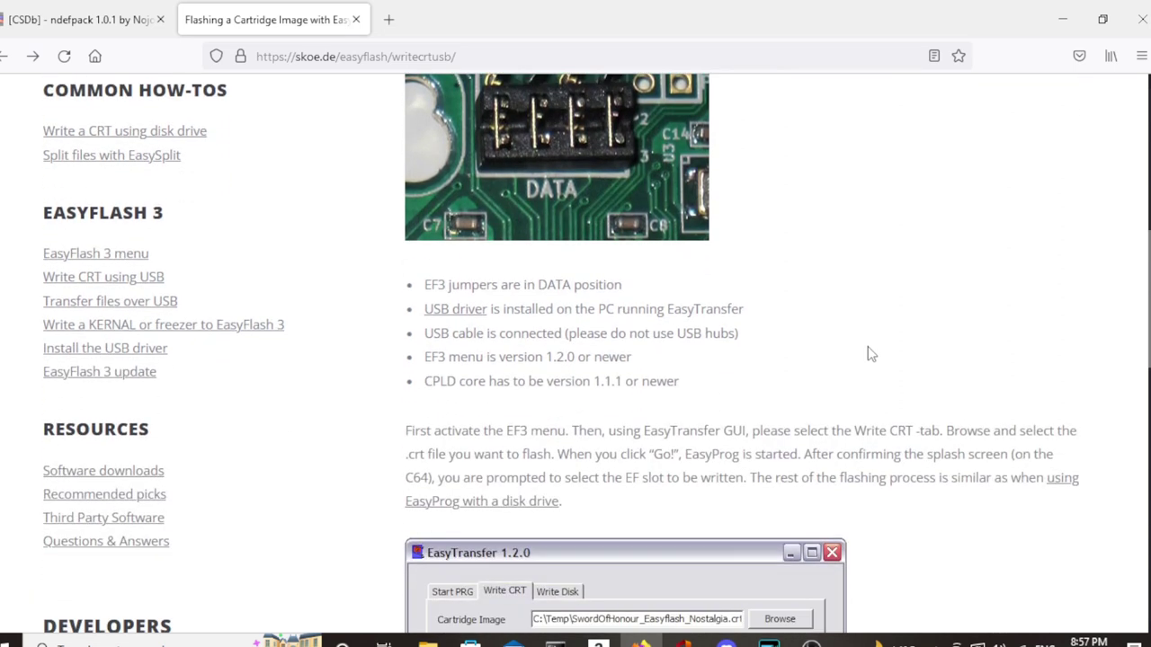
# Open the linked USB driver instructions and review the Windows driver installation with Zadig
pyautogui.click(456, 312)
pyautogui.scroll(-3, 879, 315)
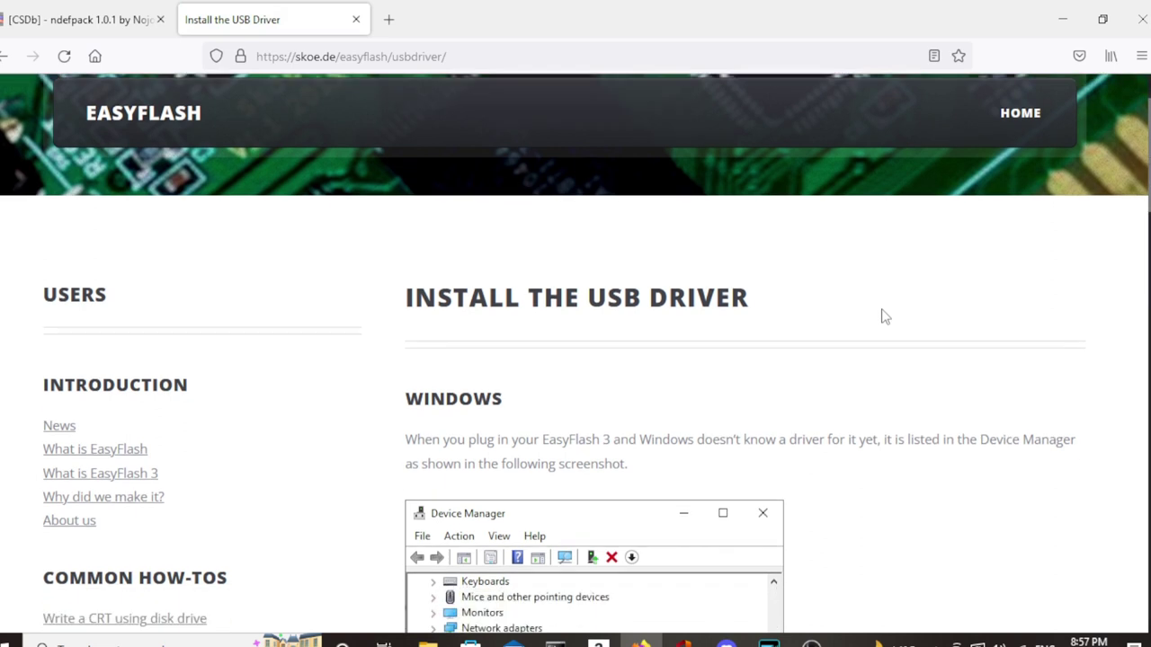
pyautogui.scroll(-2, 877, 308)
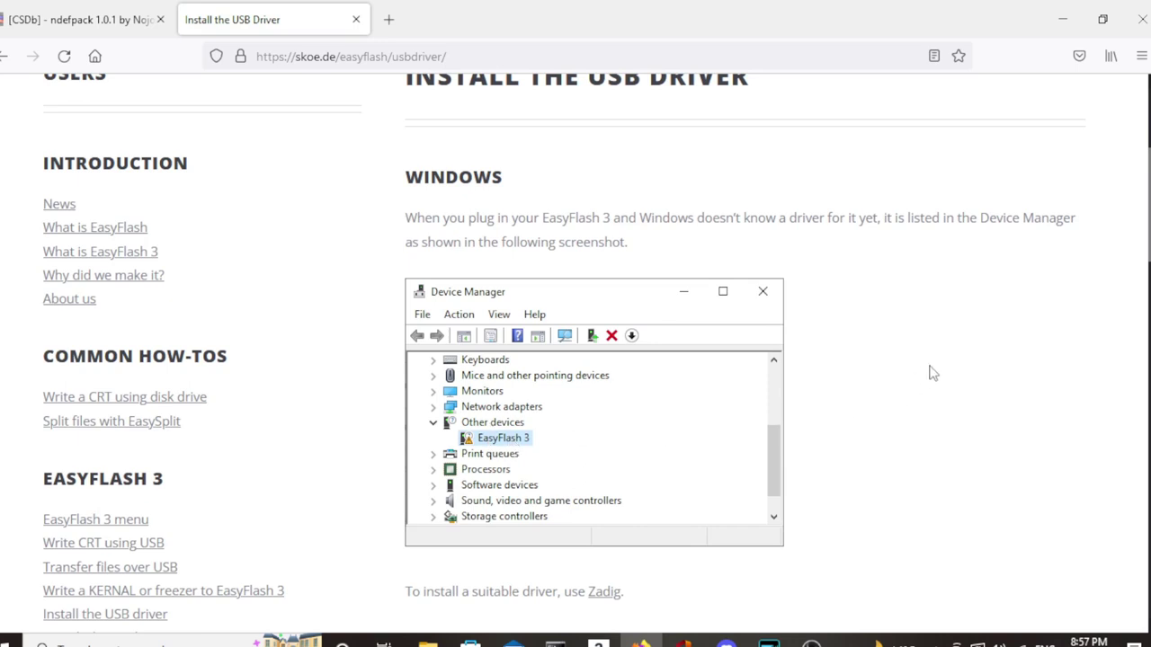
pyautogui.scroll(2, 932, 371)
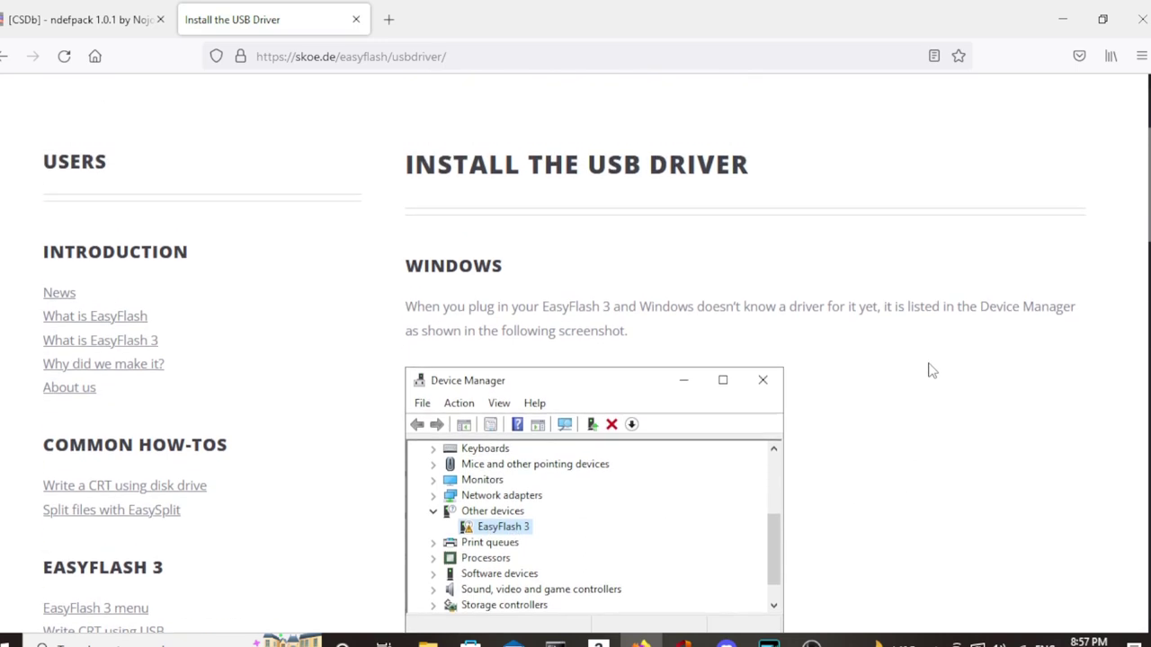
pyautogui.scroll(-12, 932, 371)
pyautogui.scroll(3, 927, 372)
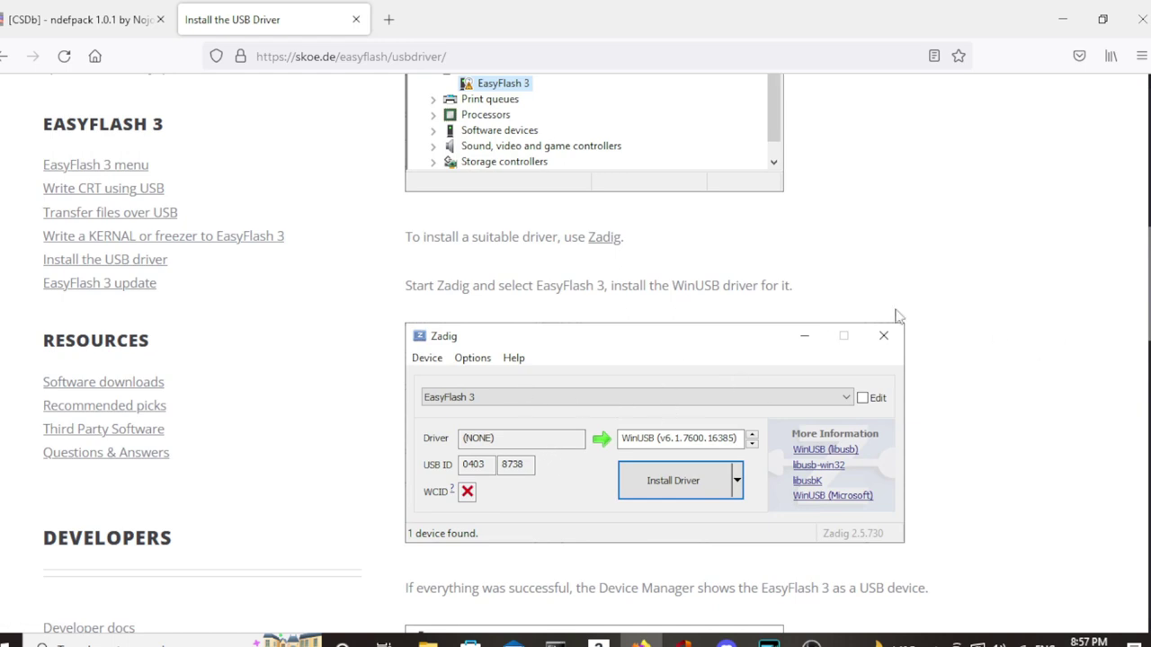
pyautogui.scroll(-5, 976, 286)
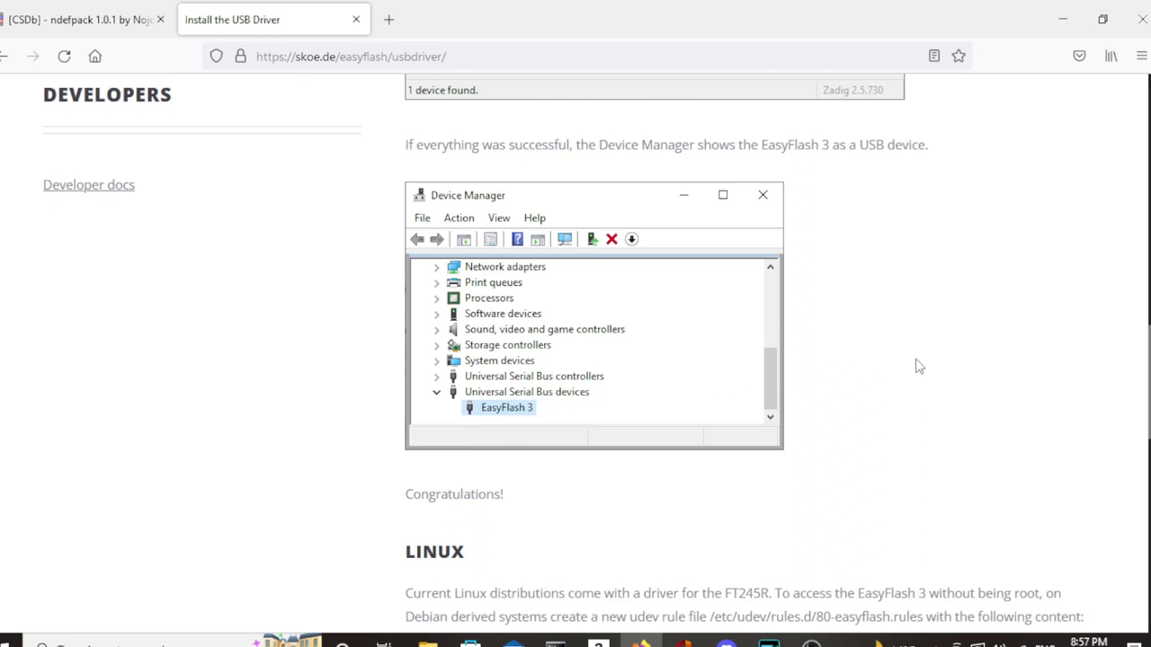
# Return to the cartridge flashing guide and review its EasyTransfer Write CRT example
pyautogui.hotkey('alt', 'Left')
pyautogui.scroll(-3, 877, 220)
pyautogui.scroll(-1, 880, 216)
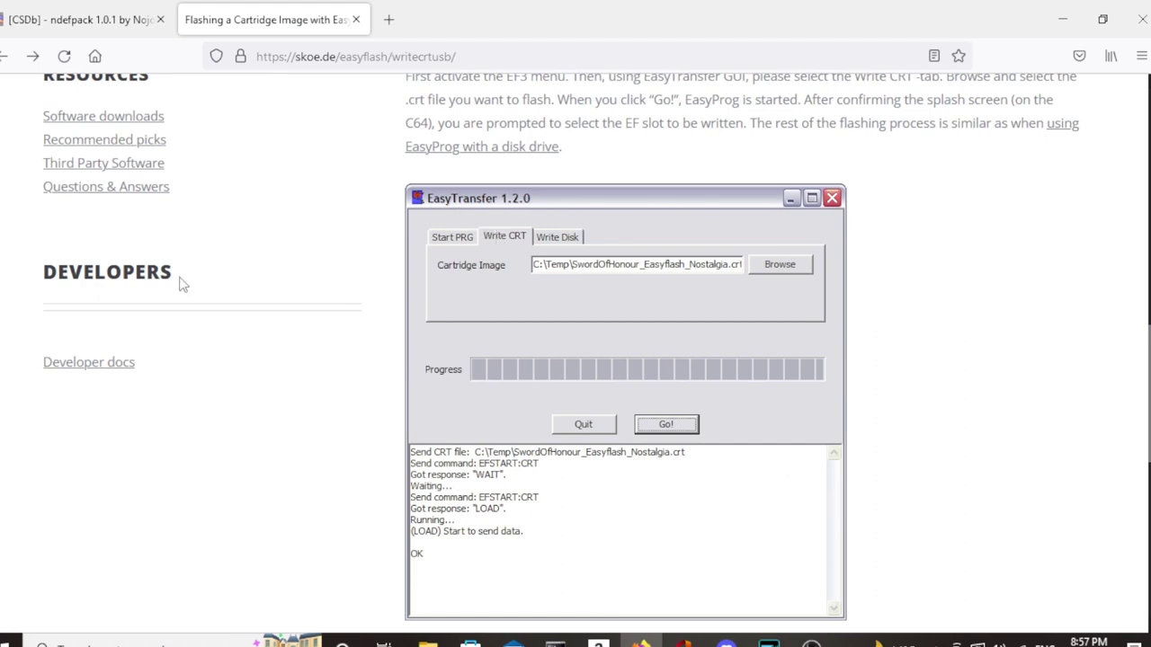
pyautogui.scroll(2, 306, 299)
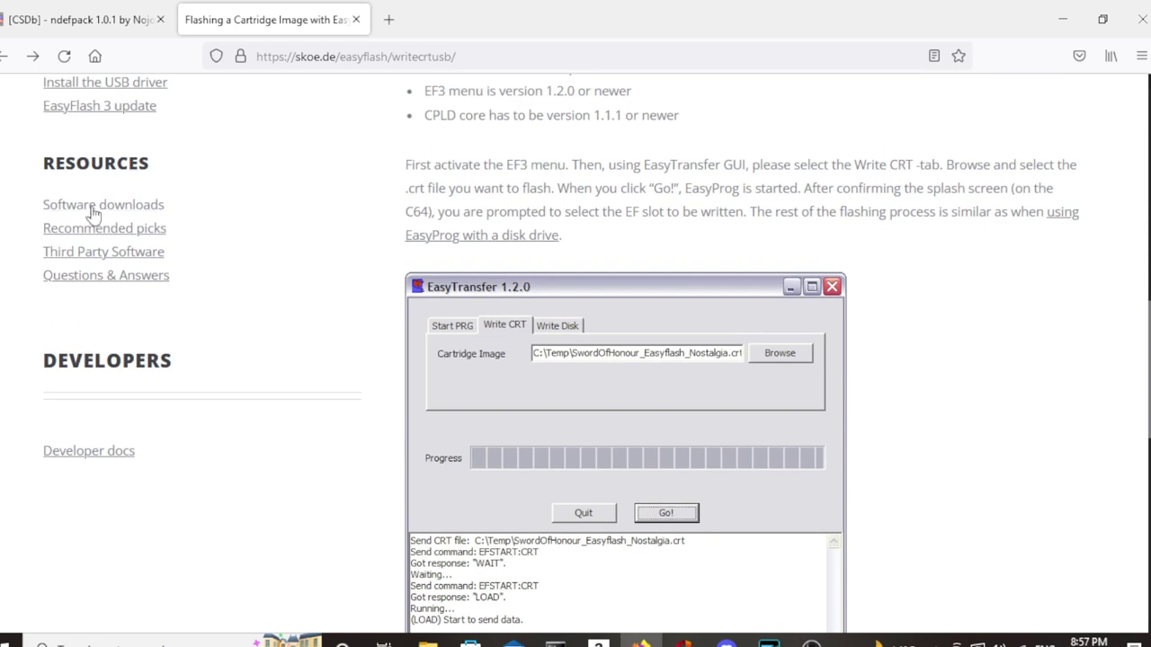
# Open the Software downloads page and review the latest EasyProg, EasySplit, EasyFlash 3 and EasyTransfer packages
pyautogui.click(104, 205)
pyautogui.scroll(-3, 683, 350)
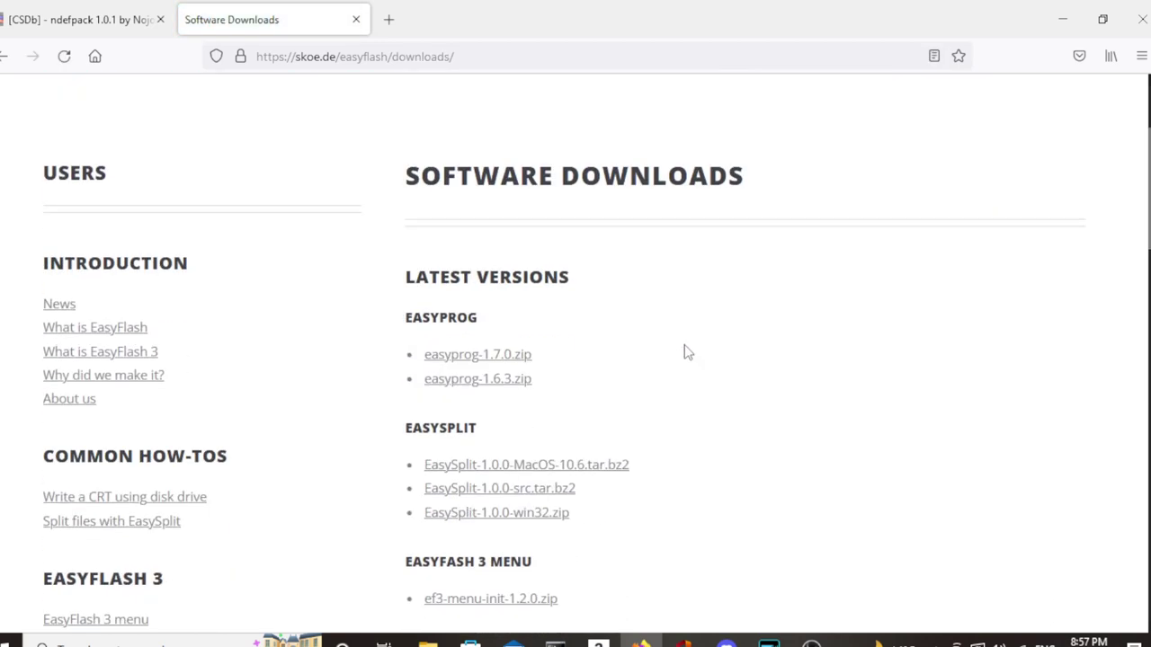
pyautogui.scroll(-5, 688, 305)
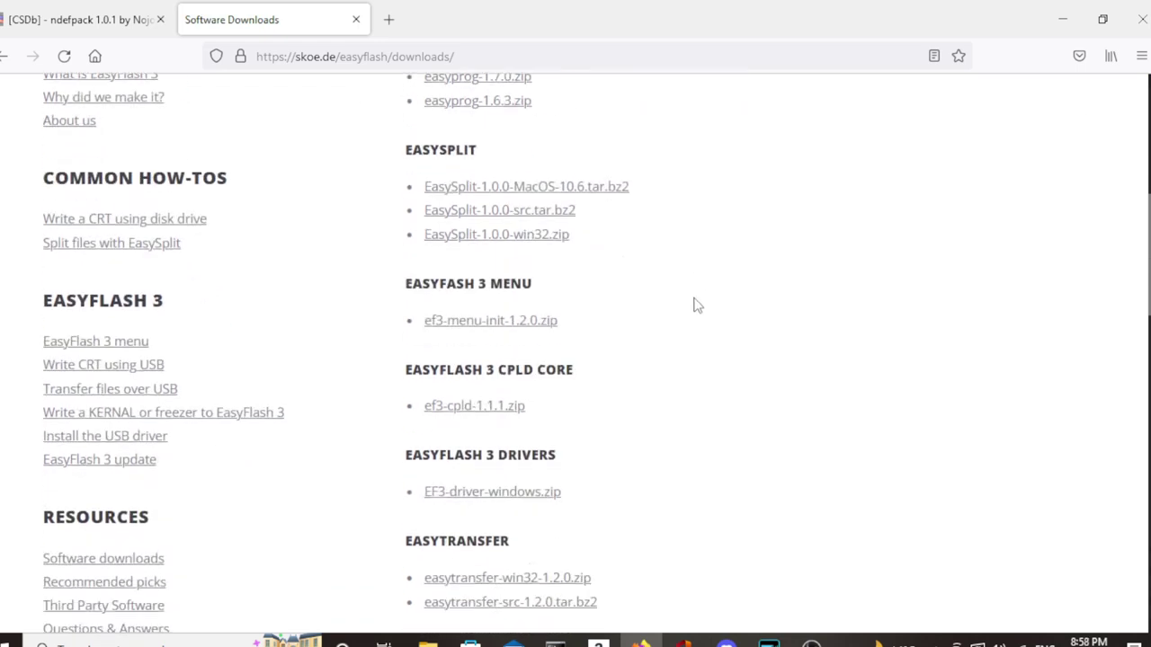
pyautogui.scroll(3, 716, 309)
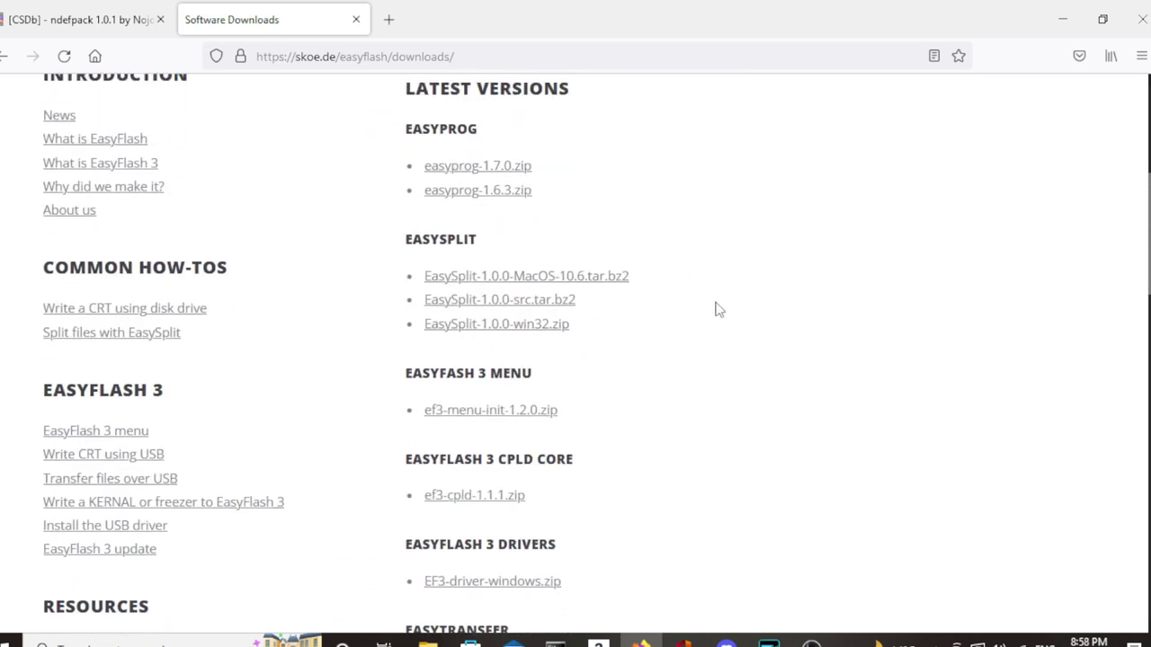
pyautogui.scroll(2, 716, 310)
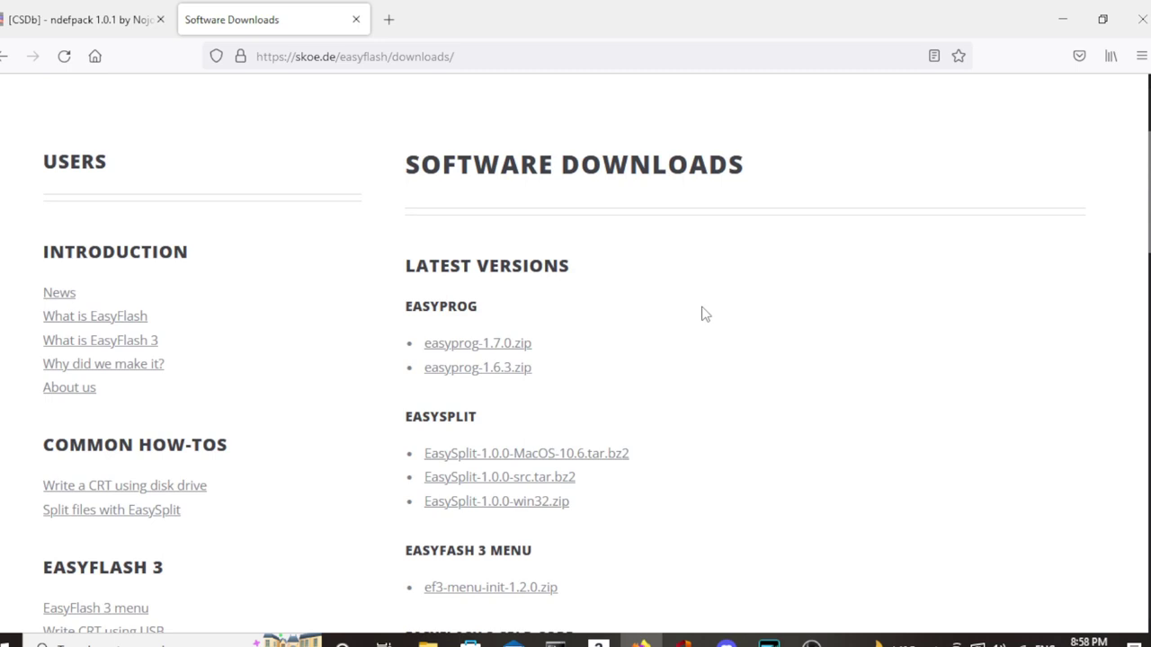
pyautogui.scroll(-2, 705, 314)
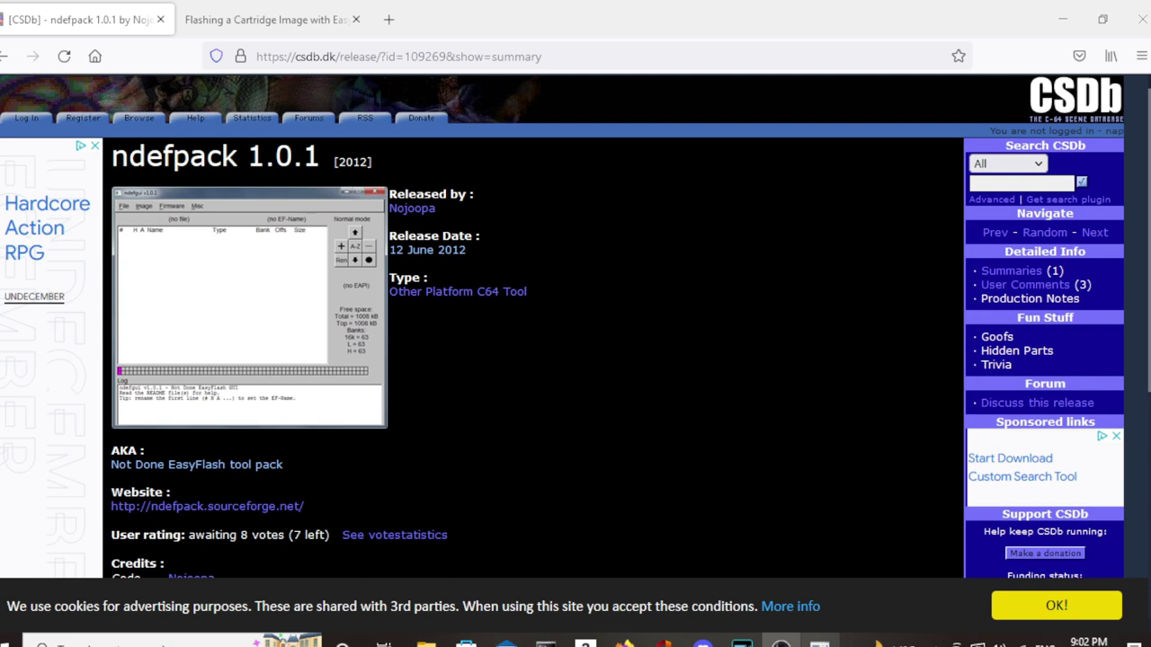
# Switch to ndefgui, start adding a cartridge file and shorten the file path to the Desktop folder
pyautogui.click(819, 644)
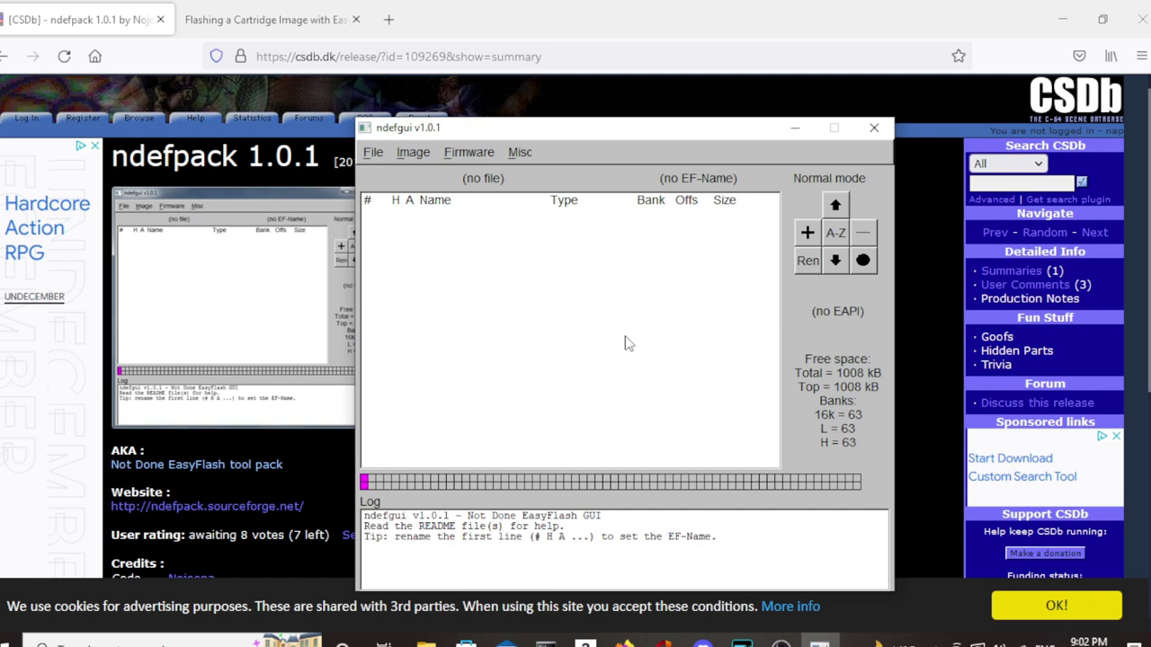
pyautogui.click(805, 230)
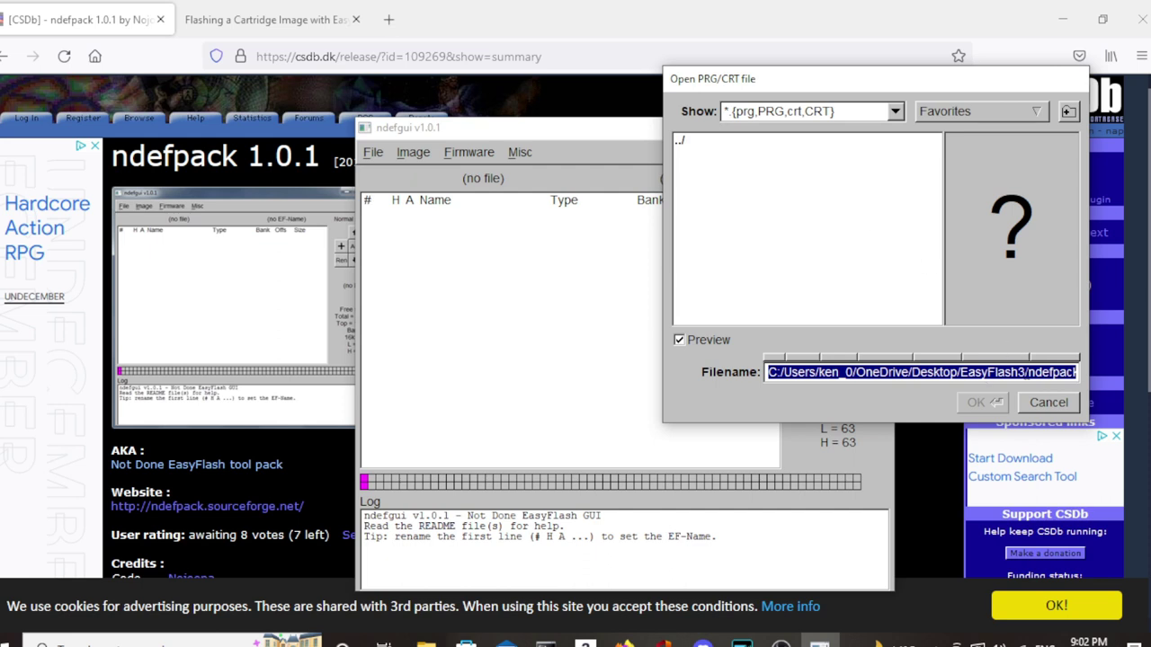
pyautogui.click(1031, 372)
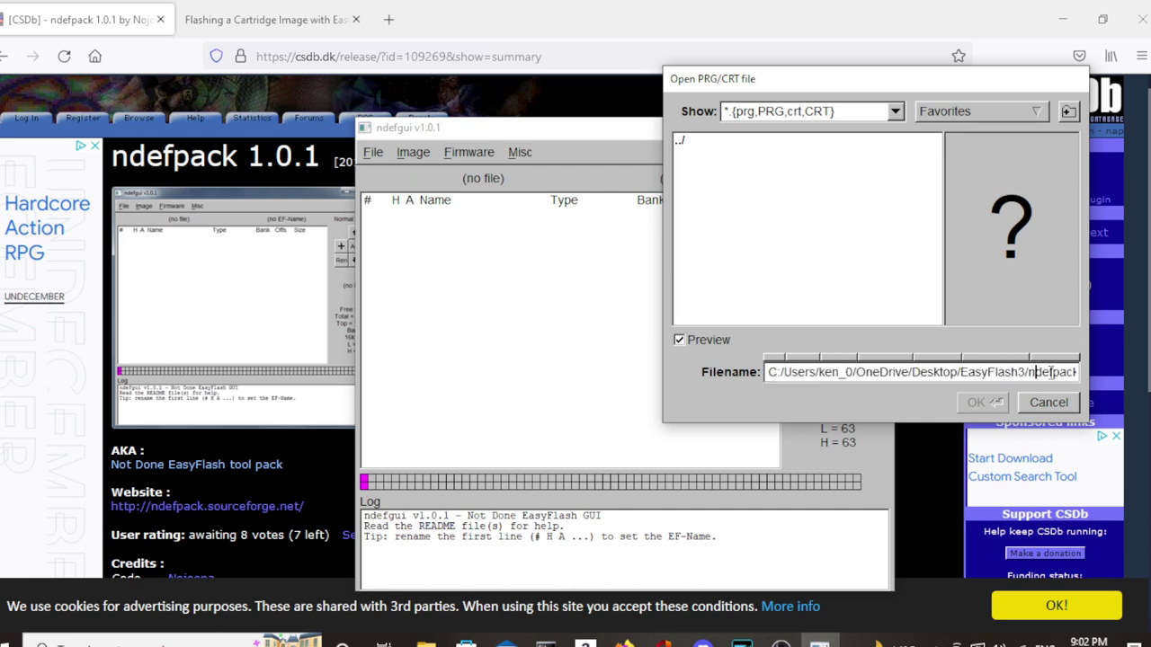
pyautogui.press('BackSpace')
pyautogui.press('BackSpace')
pyautogui.press('BackSpace')
pyautogui.press('BackSpace')
pyautogui.press('BackSpace')
pyautogui.press('BackSpace')
pyautogui.press('BackSpace')
pyautogui.press('BackSpace')
pyautogui.press('BackSpace')
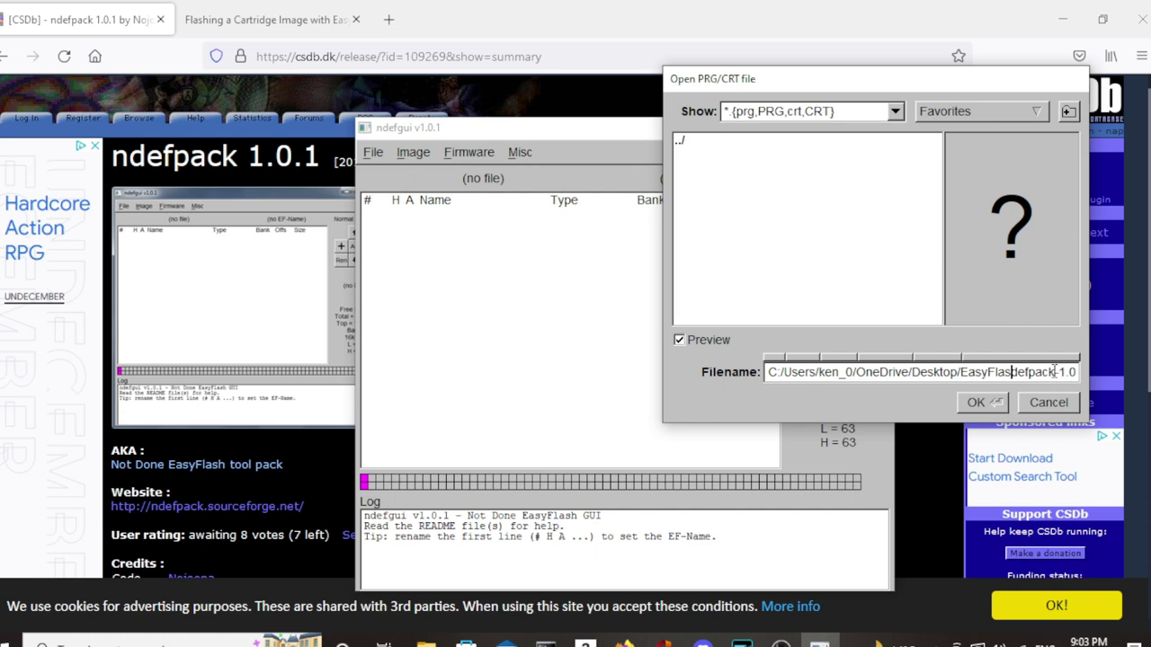
pyautogui.press('BackSpace')
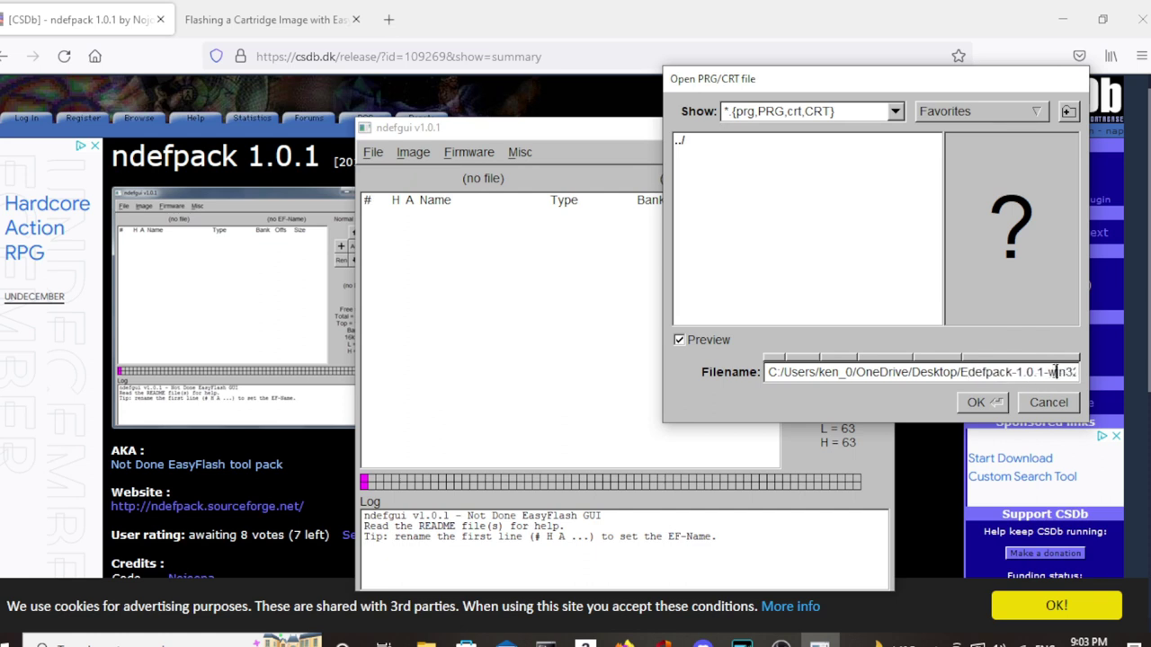
pyautogui.press('BackSpace')
pyautogui.press('BackSpace')
pyautogui.press('BackSpace')
pyautogui.press('BackSpace')
pyautogui.press('BackSpace')
pyautogui.press('BackSpace')
pyautogui.press('BackSpace')
pyautogui.press('BackSpace')
pyautogui.press('BackSpace')
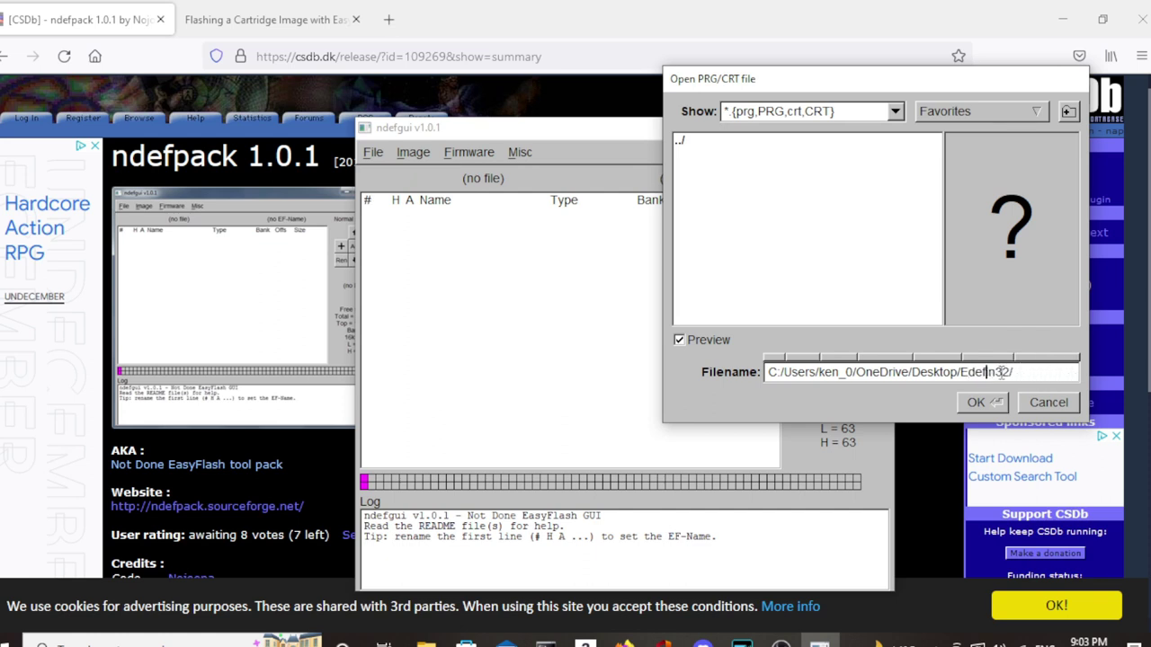
pyautogui.press('BackSpace')
pyautogui.press('BackSpace')
pyautogui.press('BackSpace')
pyautogui.press('BackSpace')
pyautogui.press('BackSpace')
pyautogui.press('BackSpace')
pyautogui.press('BackSpace')
pyautogui.press('BackSpace')
pyautogui.press('BackSpace')
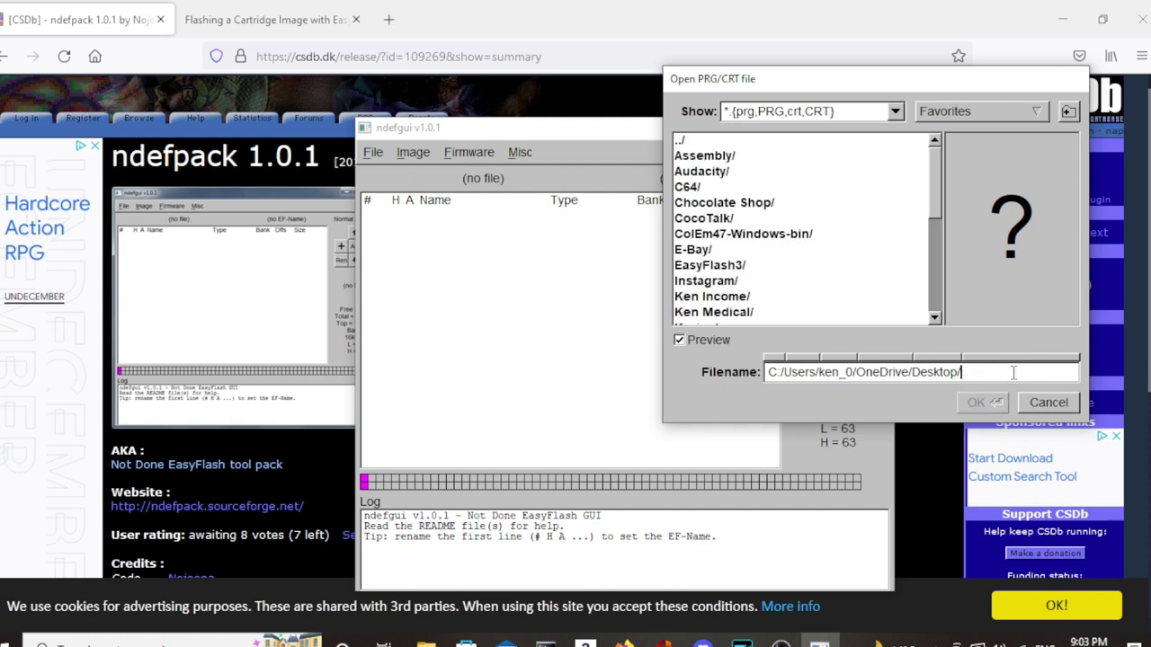
# Browse to C64/Commodore/C64/Cartridges and add "BC's Quest for Tires (1983)(Sierra Online).crt" to the image
pyautogui.click(688, 189)
pyautogui.doubleClick(688, 188)
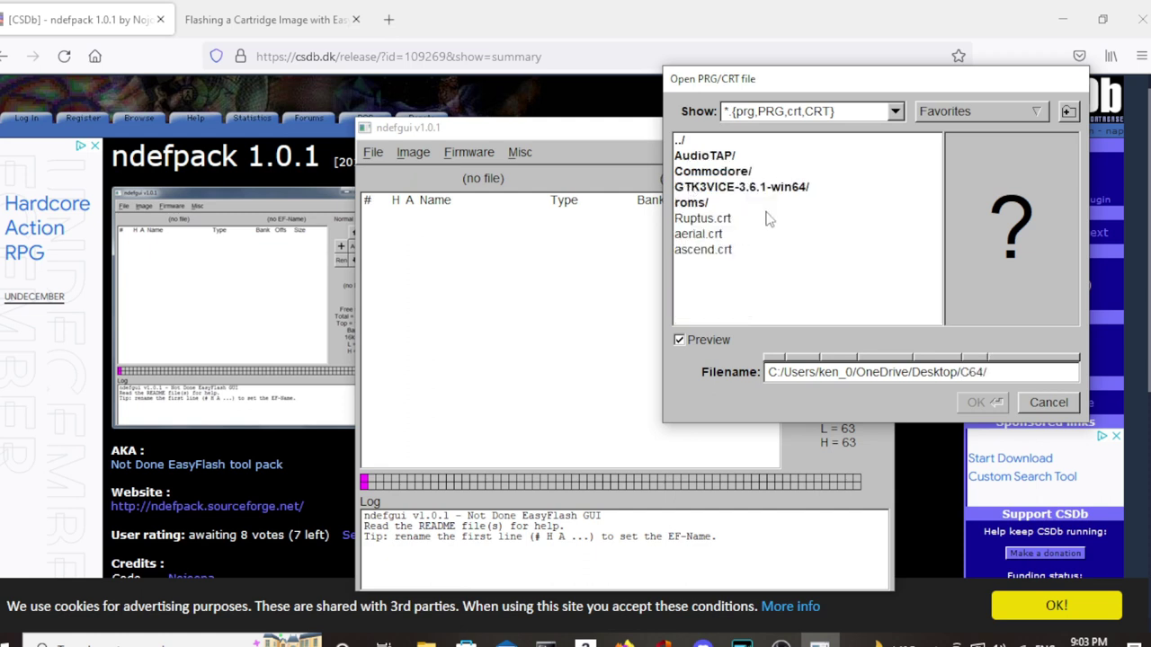
pyautogui.doubleClick(715, 171)
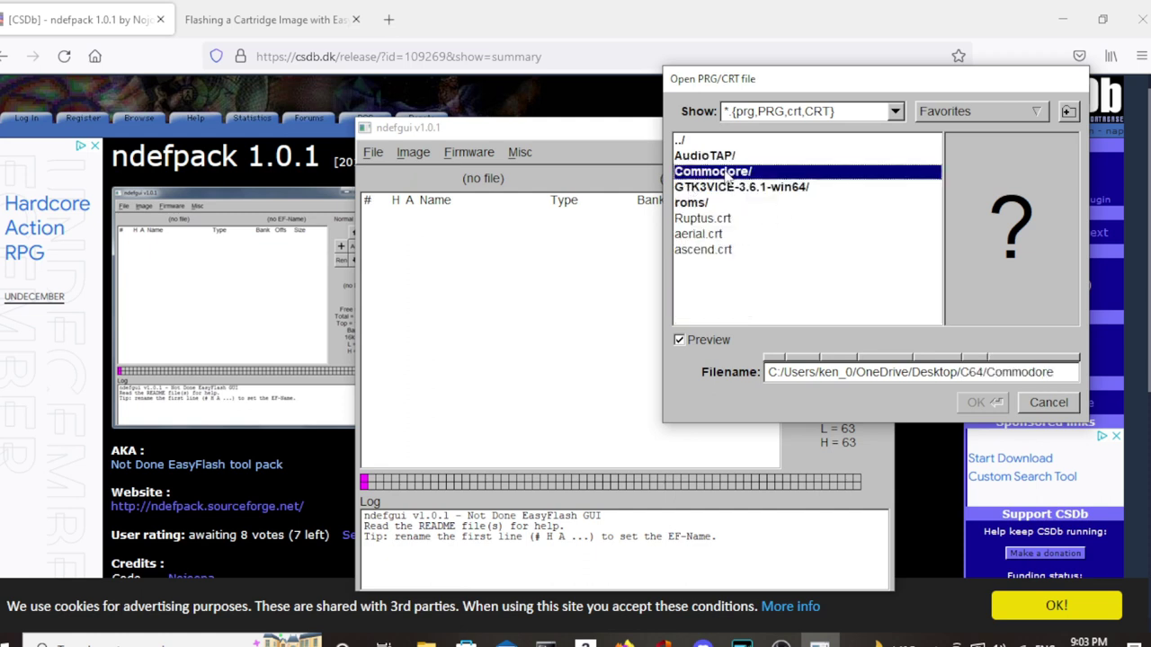
pyautogui.doubleClick(698, 155)
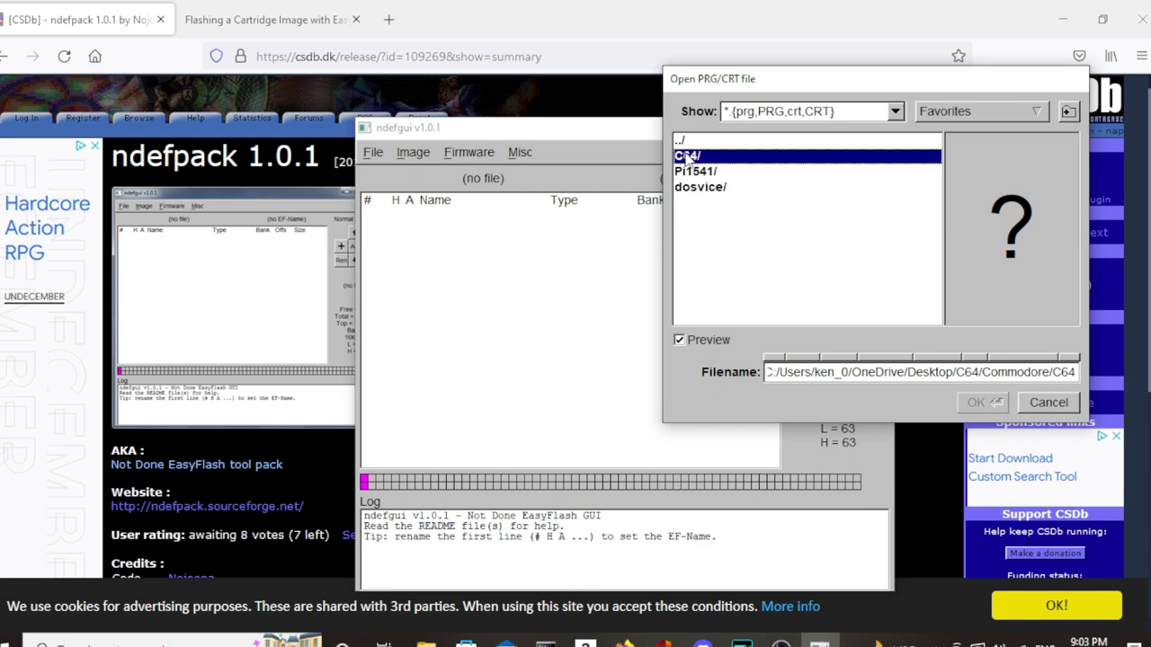
pyautogui.doubleClick(722, 157)
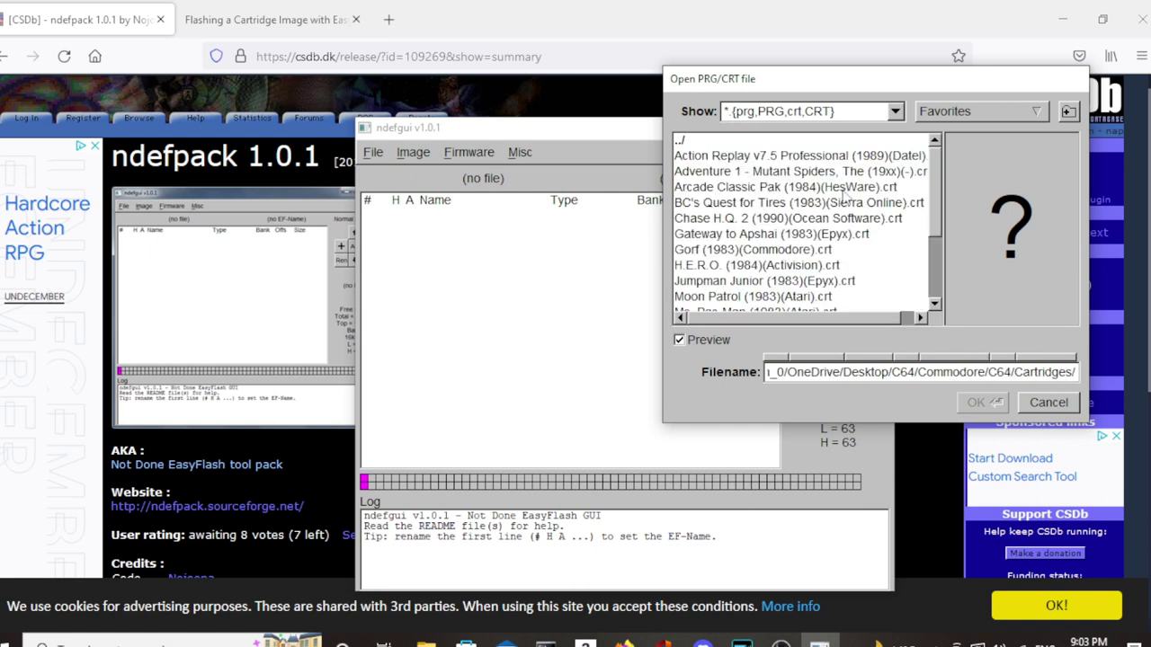
pyautogui.click(746, 205)
pyautogui.click(992, 401)
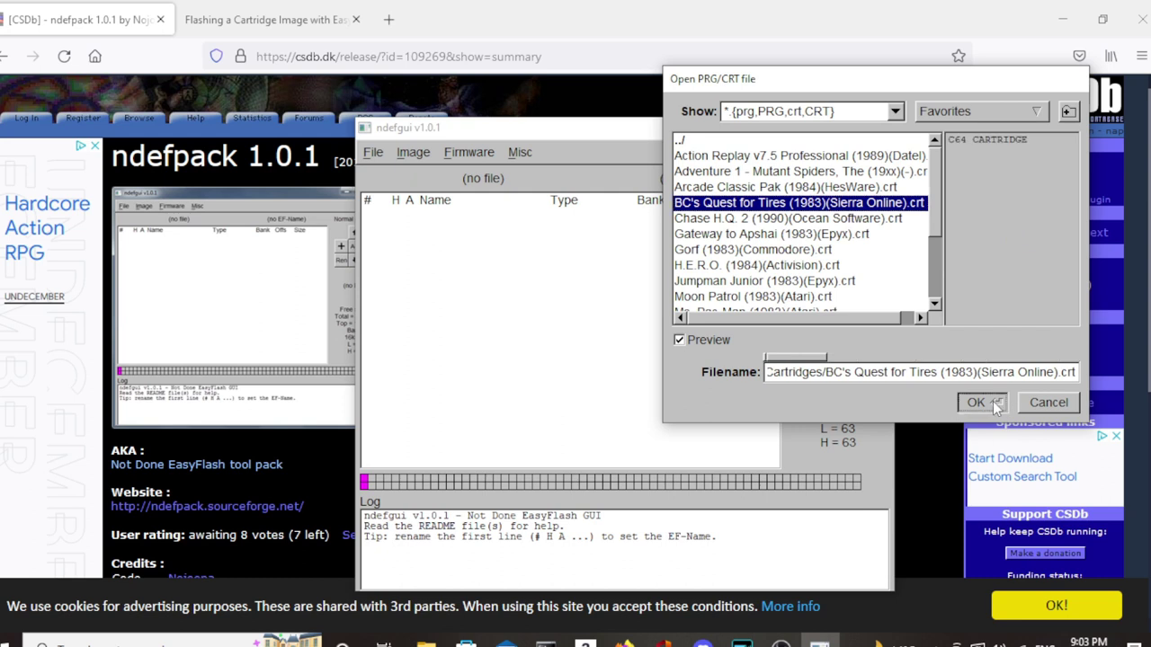
# Add "Chase H.Q. 2 (1990)(Ocean Software).crt" to the image's file list
pyautogui.click(807, 233)
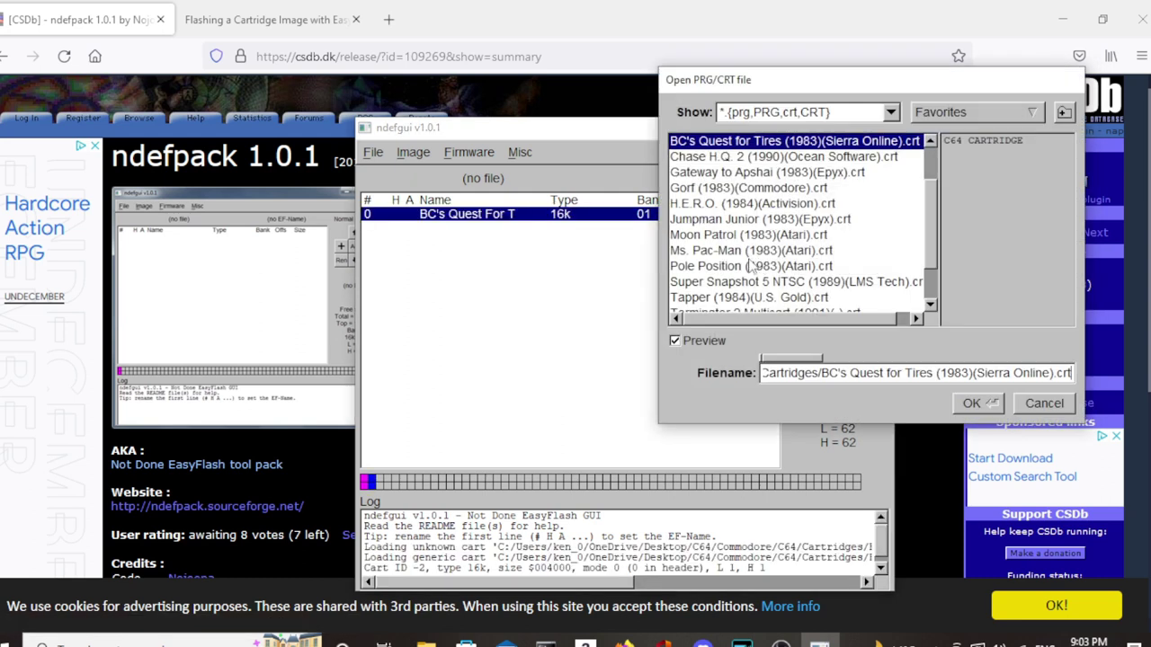
pyautogui.click(745, 157)
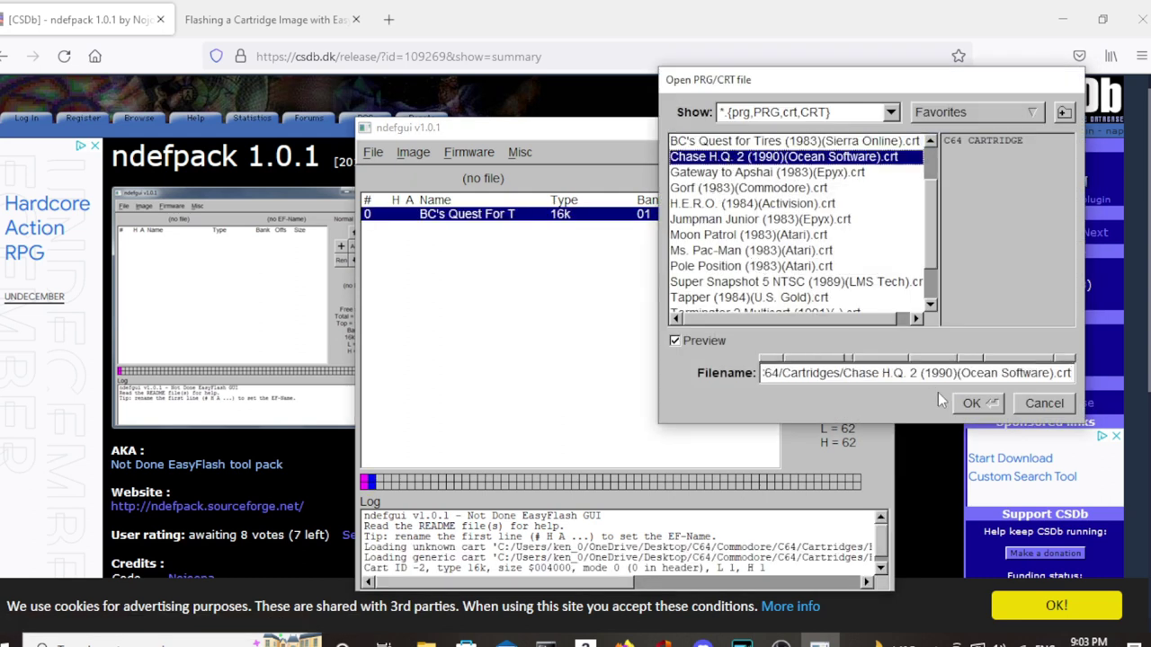
pyautogui.click(971, 404)
# Add "Gateway to Apshai (1983)(Epyx).crt" to the image's file list
pyautogui.click(806, 233)
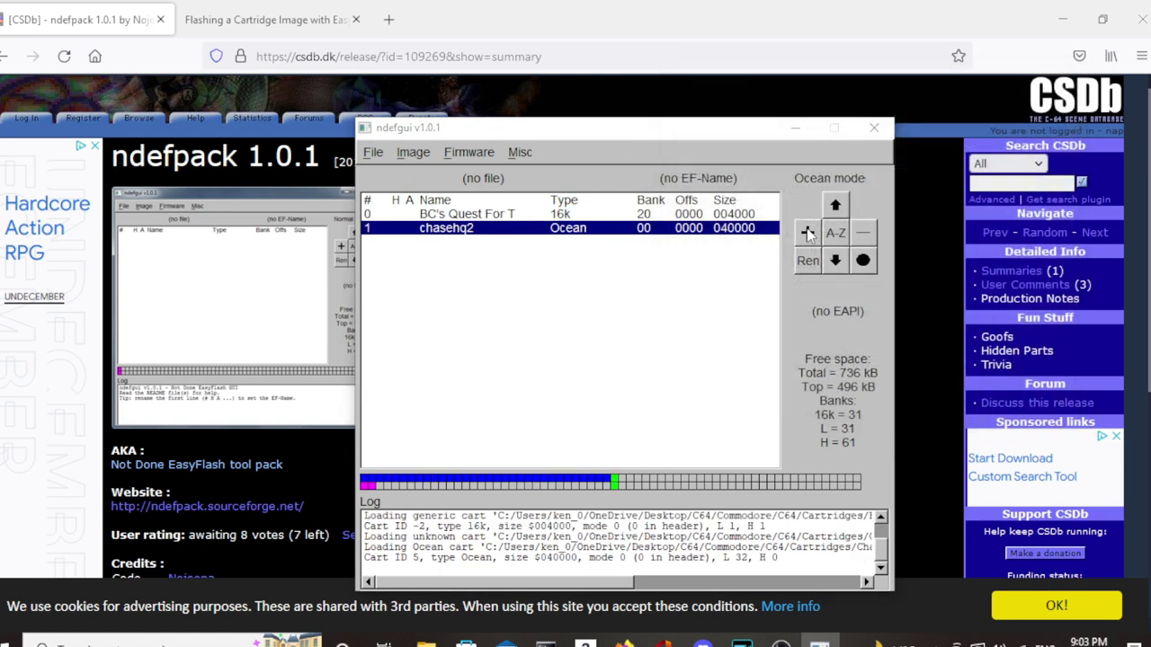
pyautogui.click(739, 156)
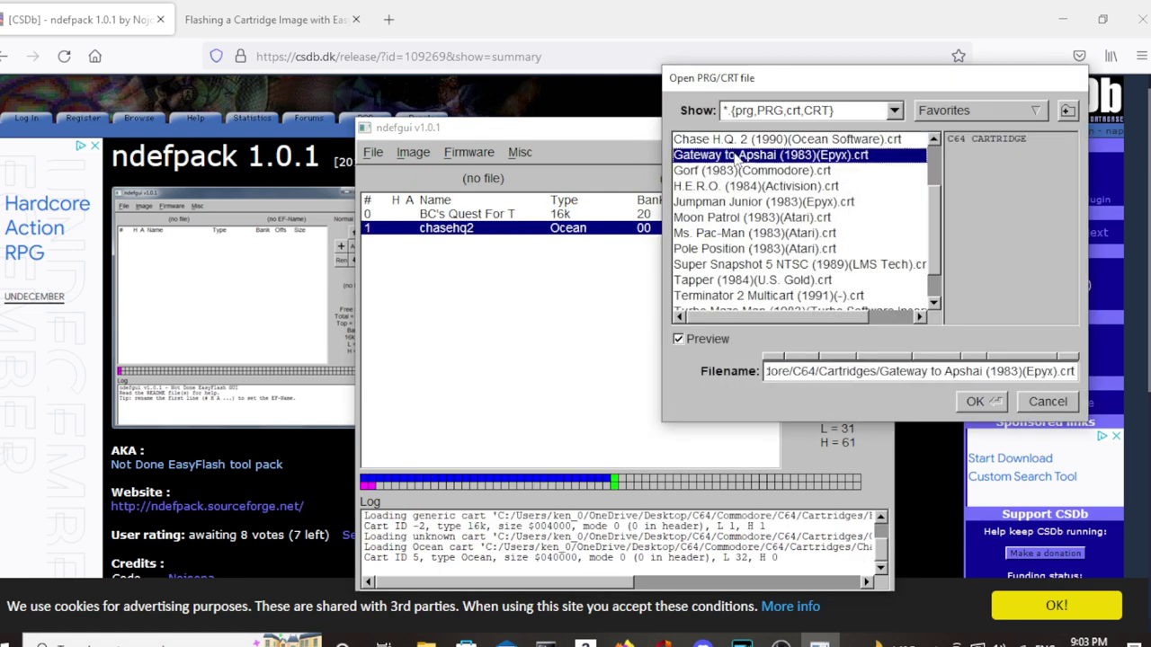
pyautogui.click(979, 401)
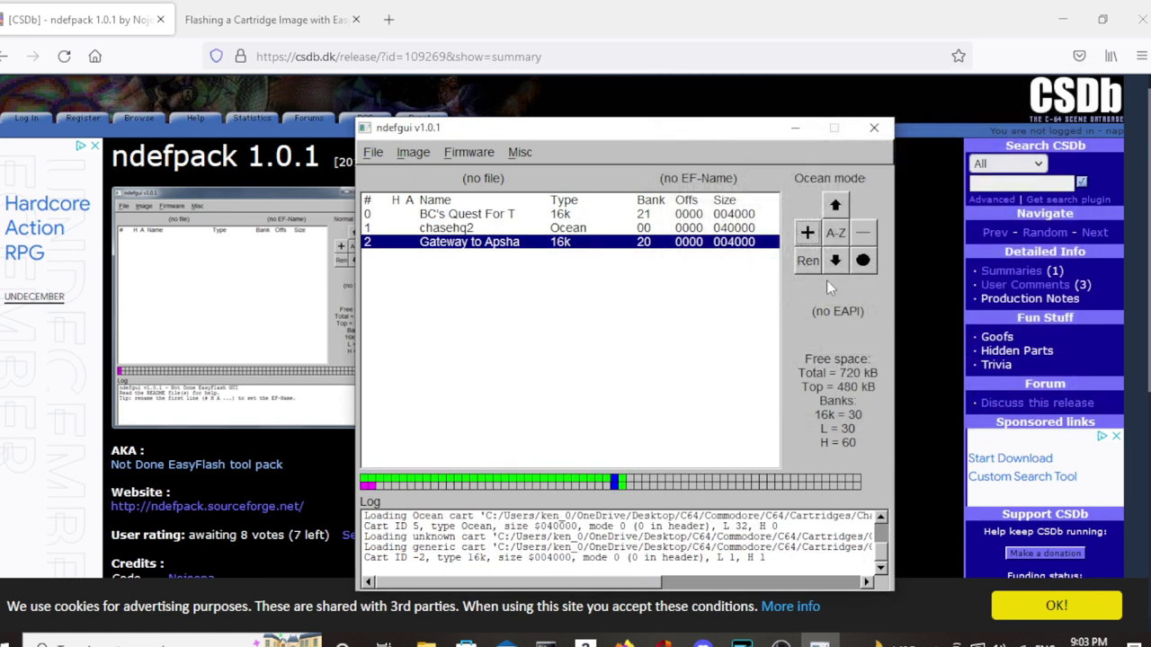
# Add "Gorf (1983)(Commodore).crt" to the image's file list
pyautogui.click(807, 233)
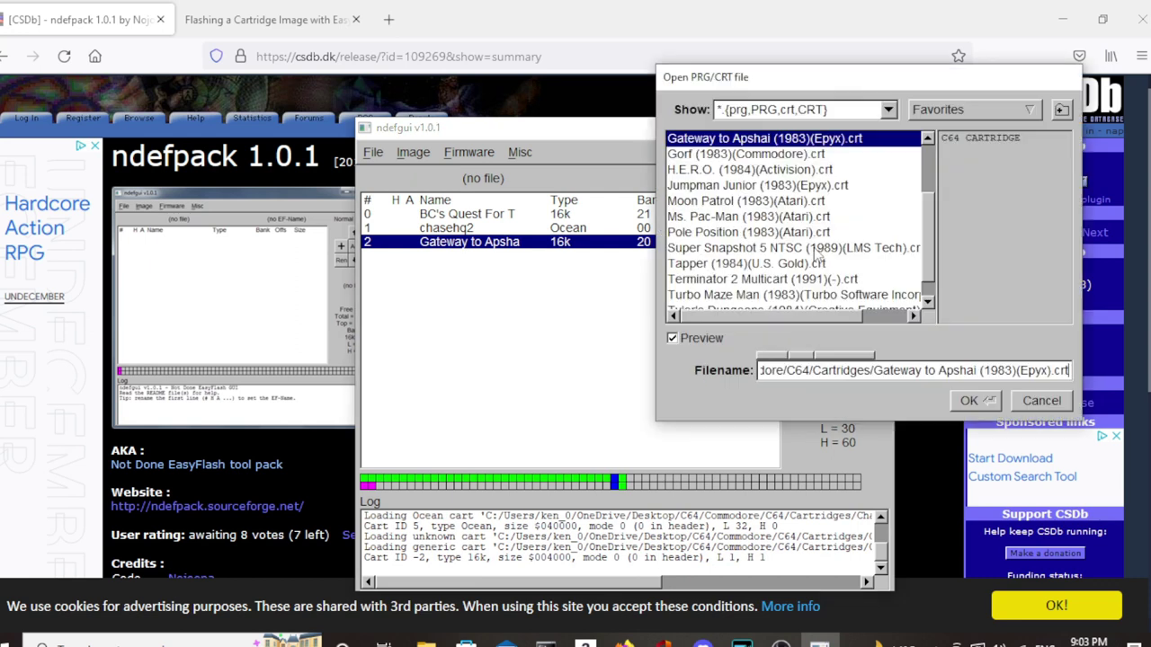
pyautogui.click(708, 154)
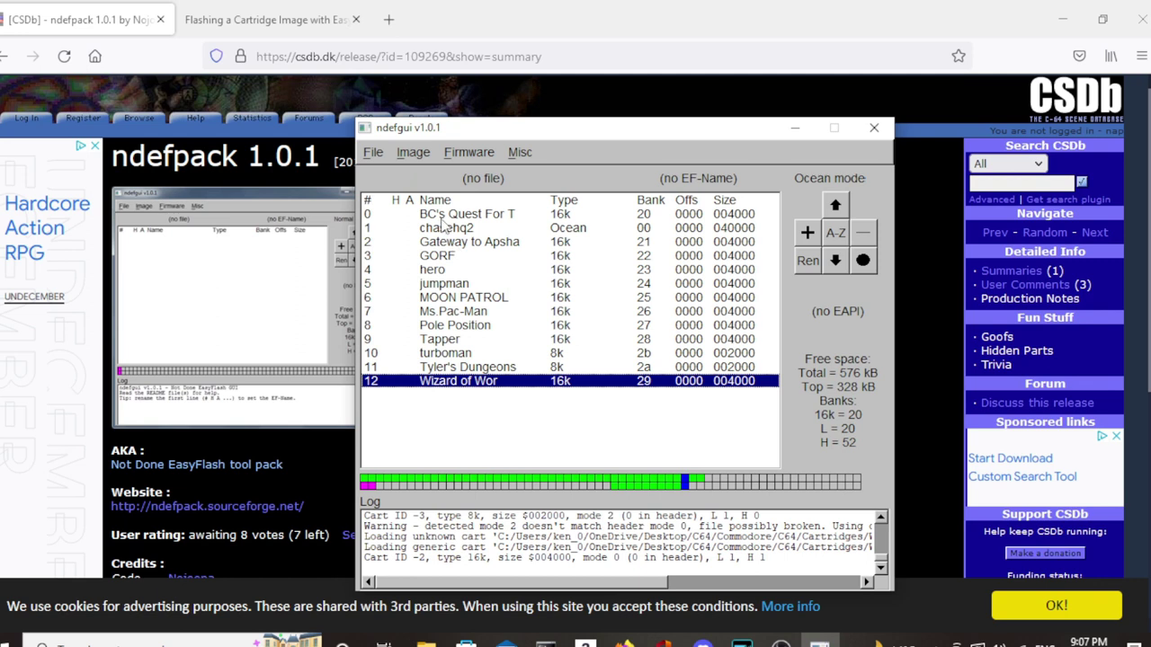
# Rename the jumpman entry in the image's file list as "Jumpman Jr"
pyautogui.click(456, 286)
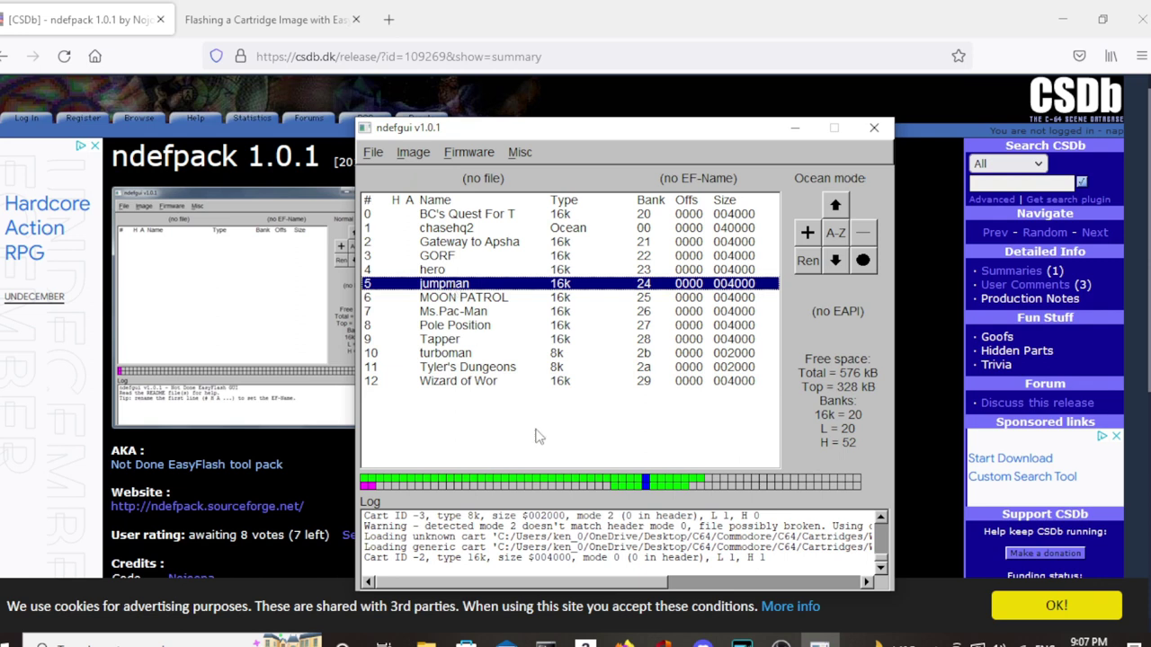
pyautogui.click(807, 261)
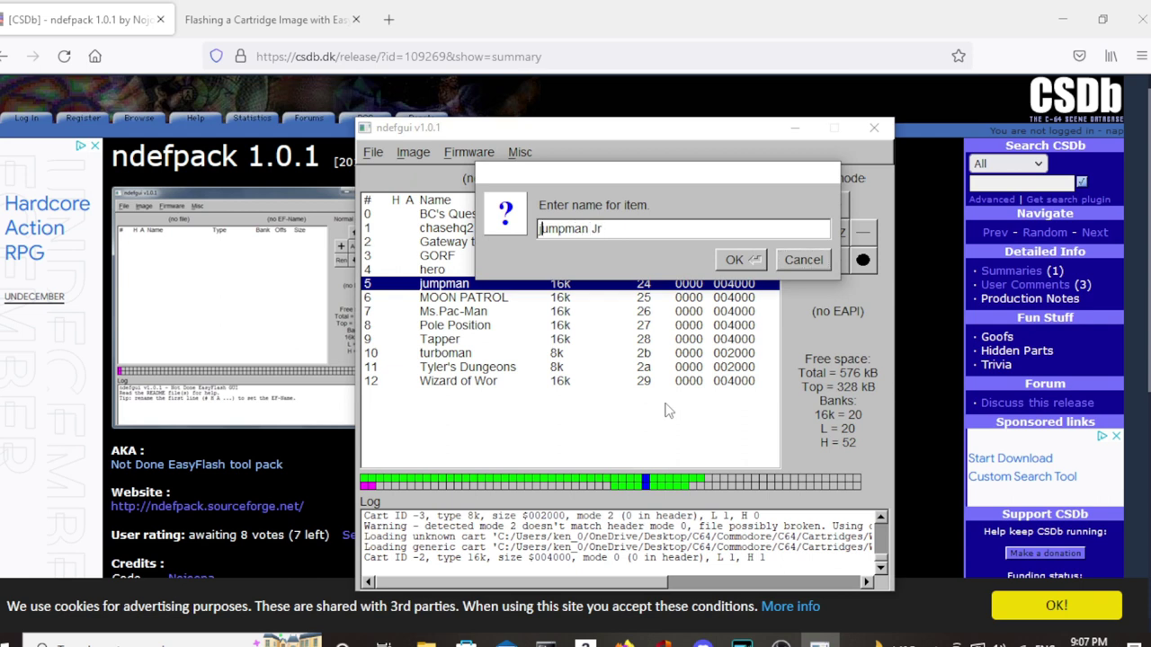
pyautogui.press('Delete')
pyautogui.write('J')
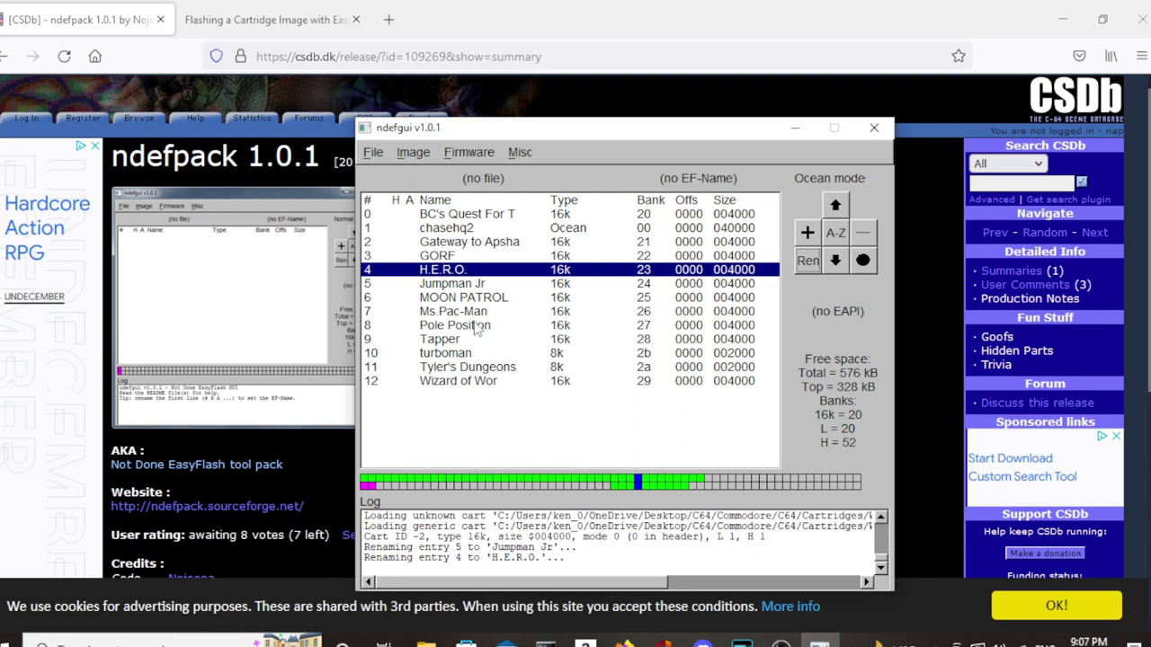
# Set the cartridge image's EF-Name to "Multi Cart 1"
pyautogui.click(559, 203)
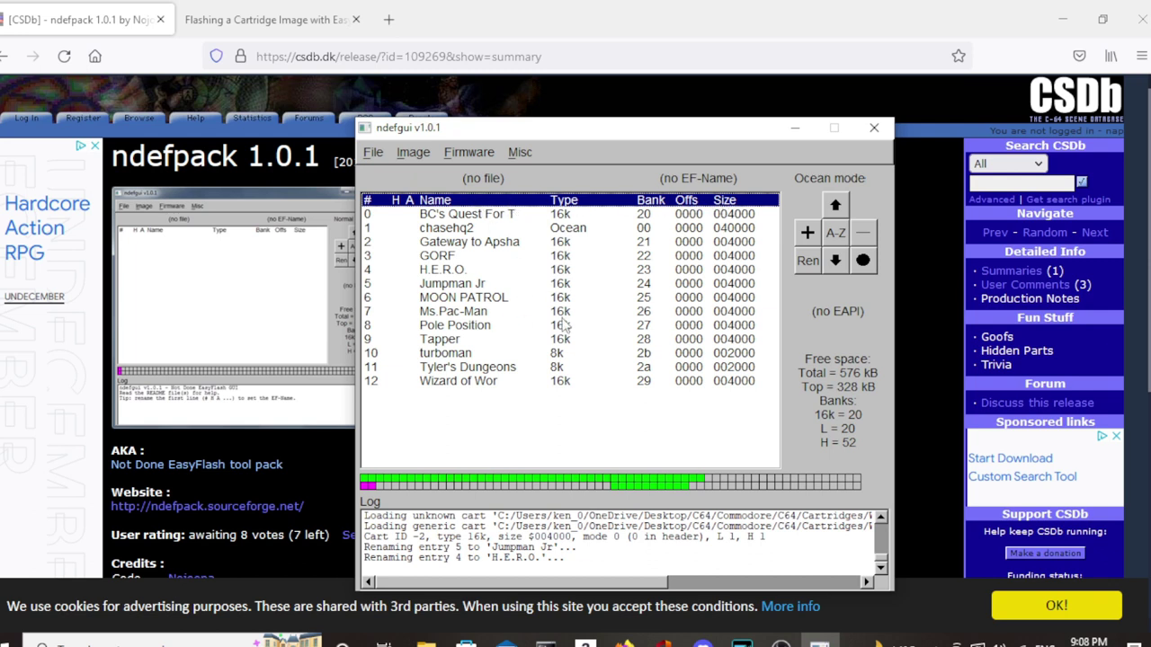
pyautogui.click(807, 261)
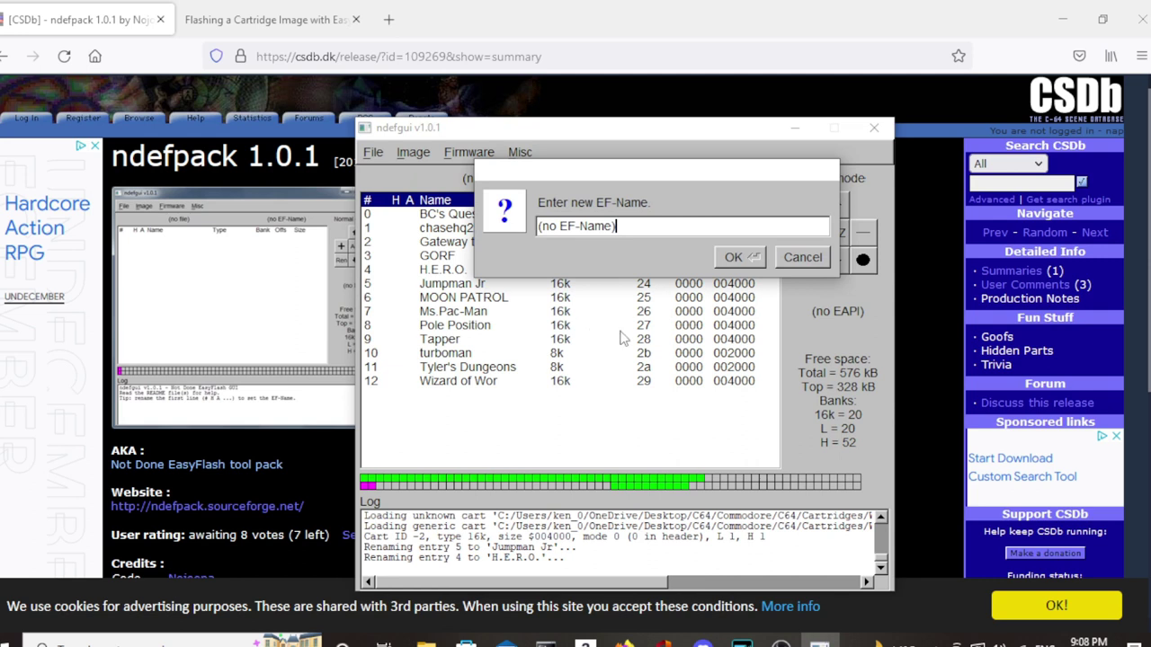
pyautogui.press('BackSpace')
pyautogui.press('BackSpace')
pyautogui.press('BackSpace')
pyautogui.press('BackSpace')
pyautogui.press('BackSpace')
pyautogui.press('BackSpace')
pyautogui.press('BackSpace')
pyautogui.press('BackSpace')
pyautogui.press('BackSpace')
pyautogui.press('BackSpace')
pyautogui.write('Multi Cart 1')
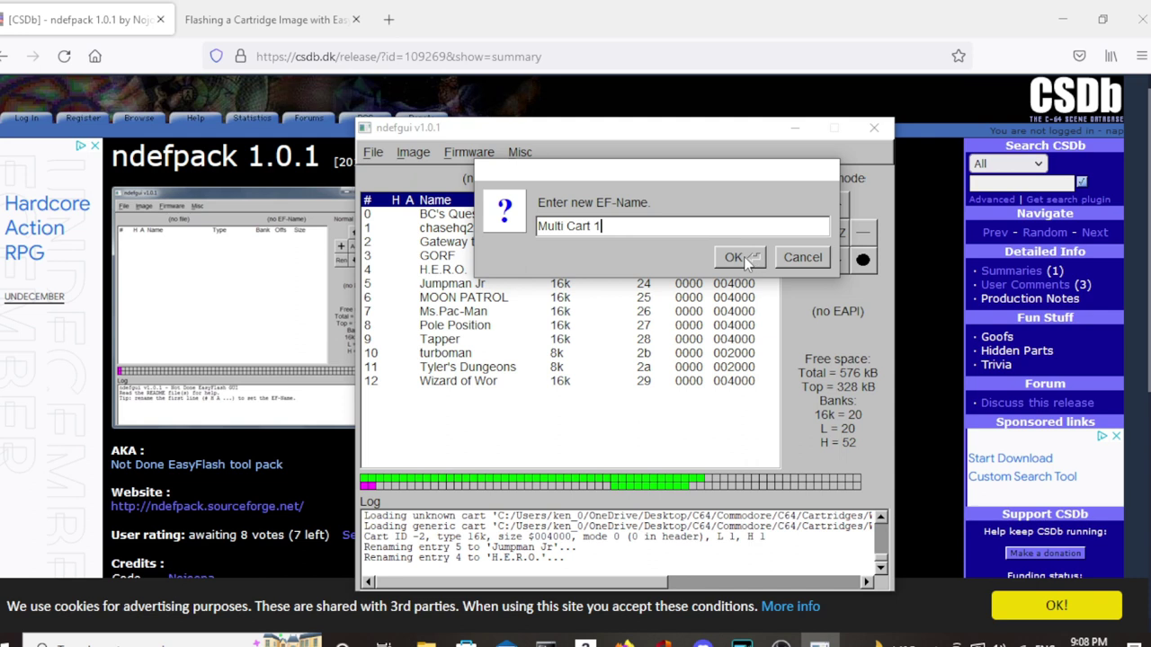
pyautogui.click(745, 259)
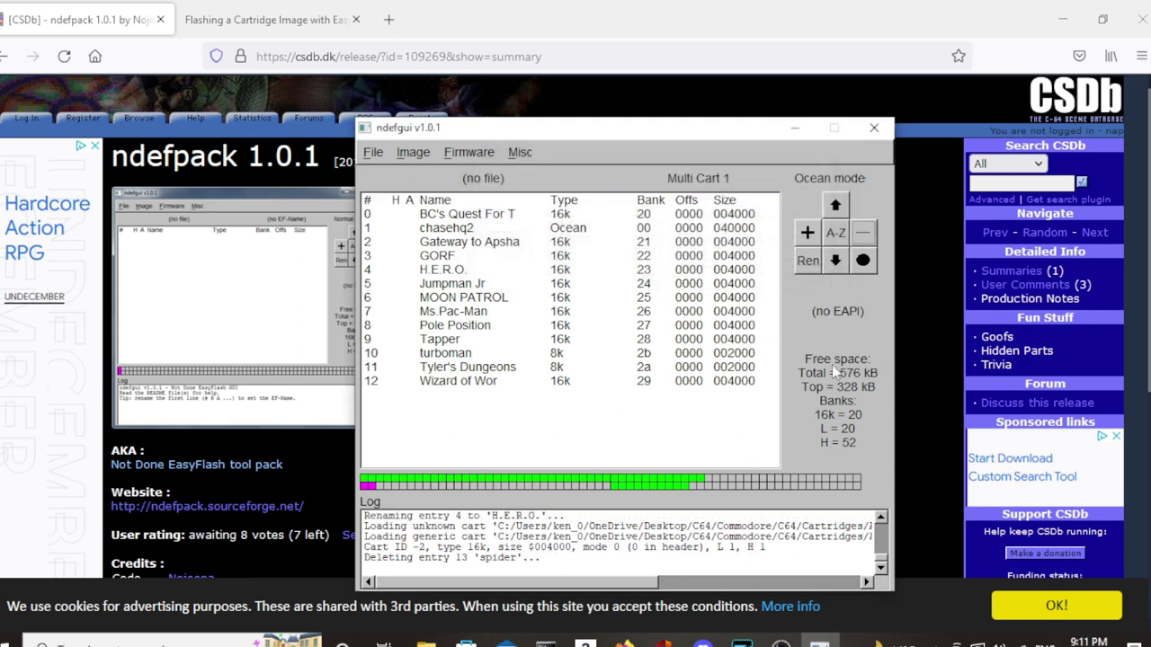
# Save the EasyFlash image as multi1.crt in the C64/Commodore/C64/Cartridges folder
pyautogui.click(372, 153)
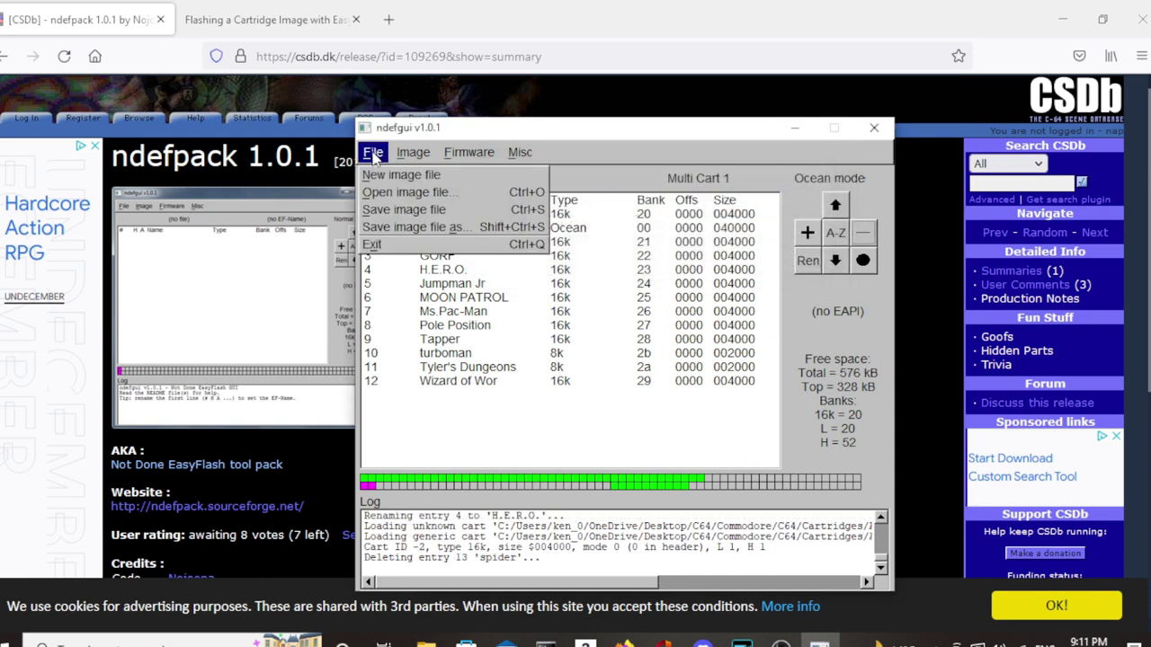
pyautogui.click(400, 210)
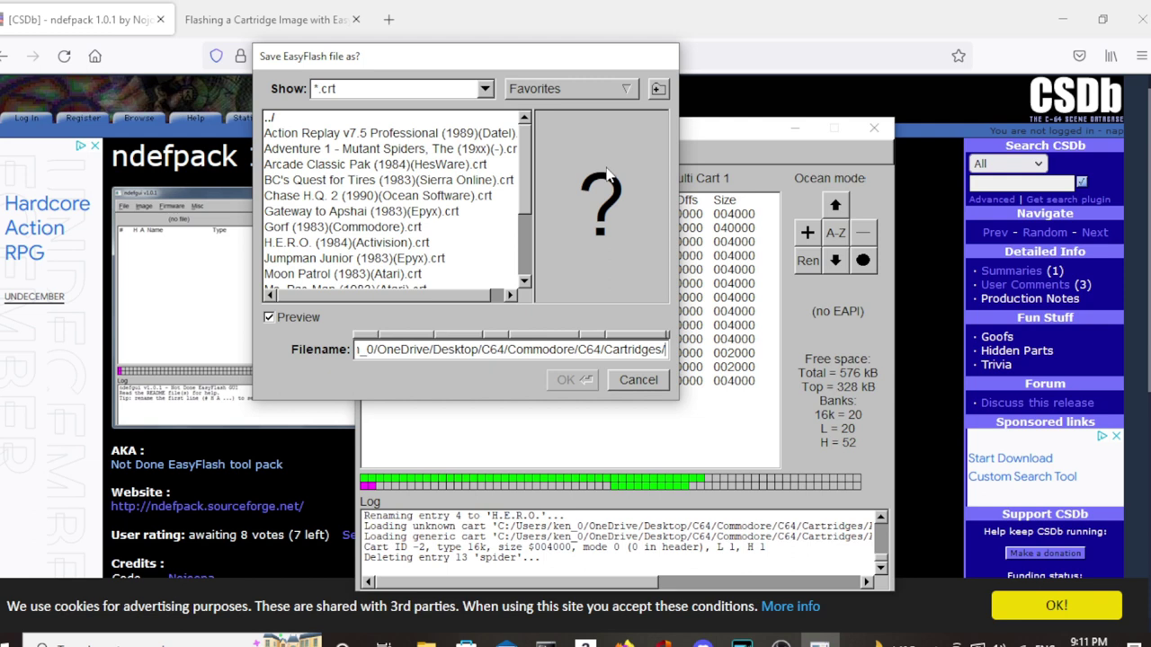
pyautogui.write('mu')
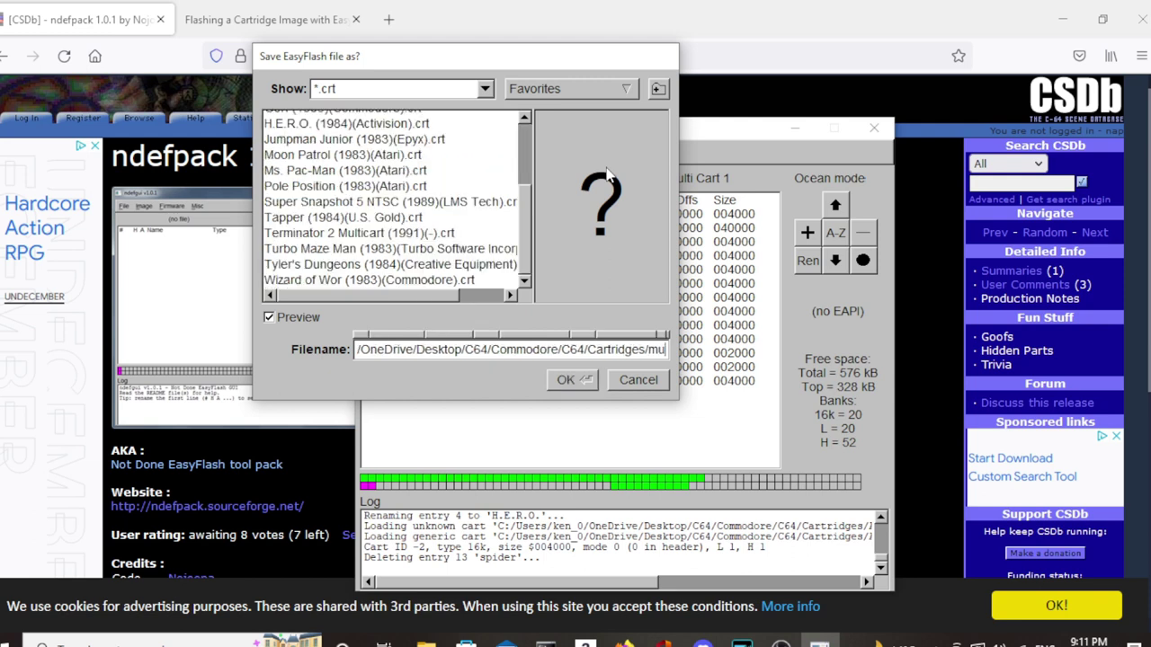
pyautogui.write('lti')
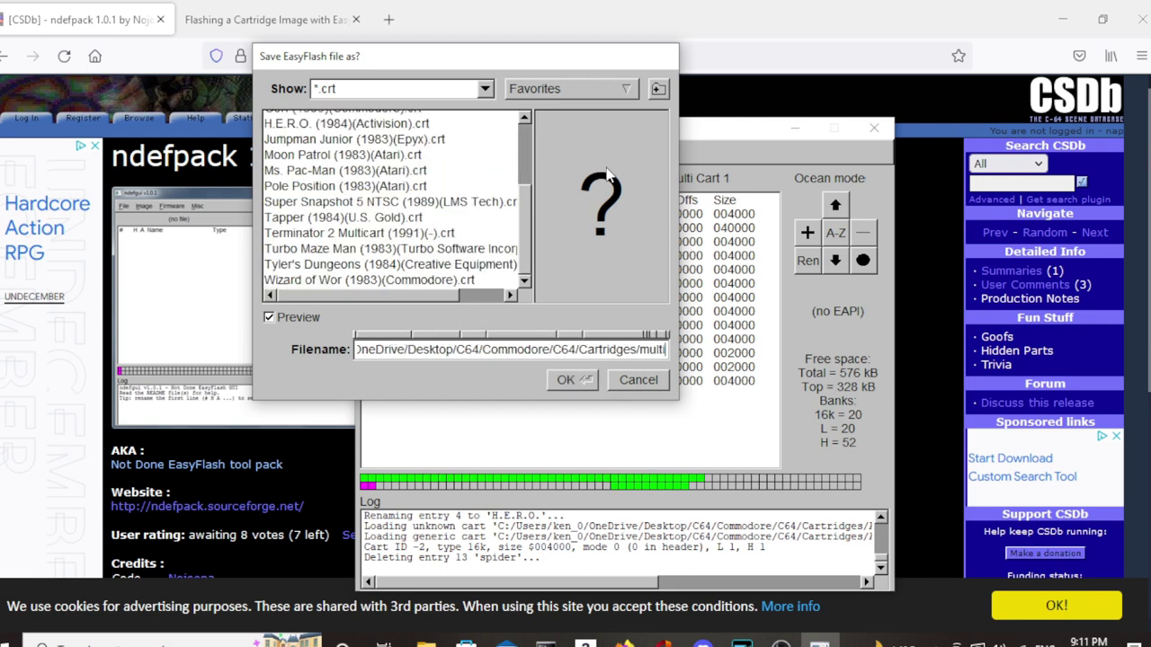
pyautogui.write('1')
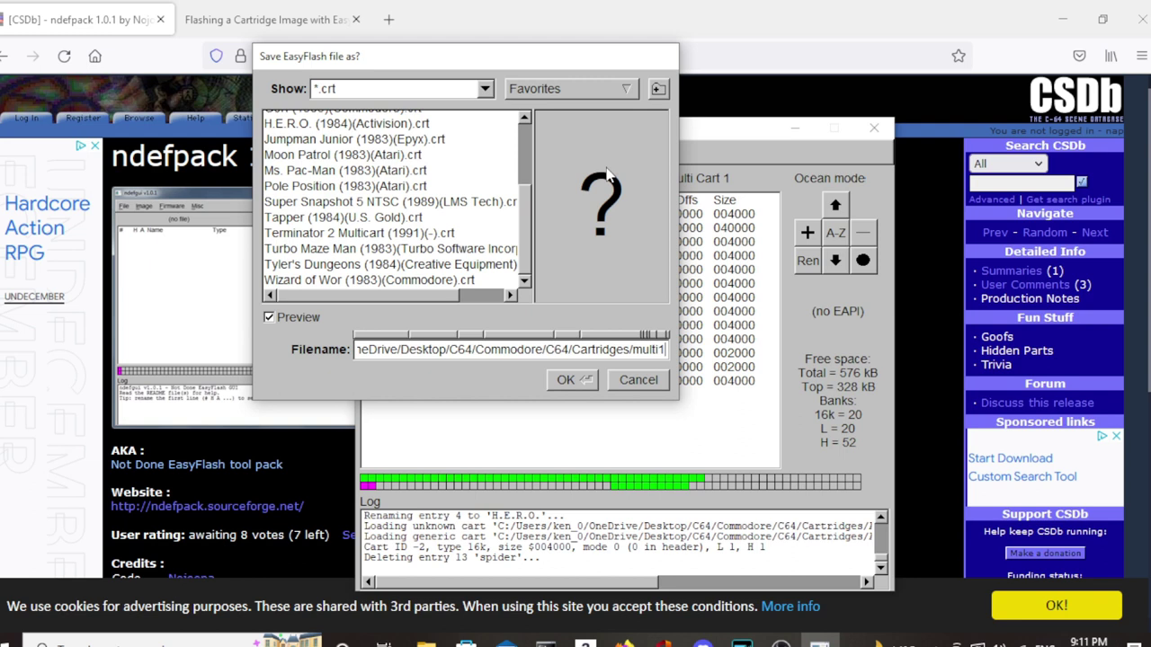
pyautogui.write('.crt')
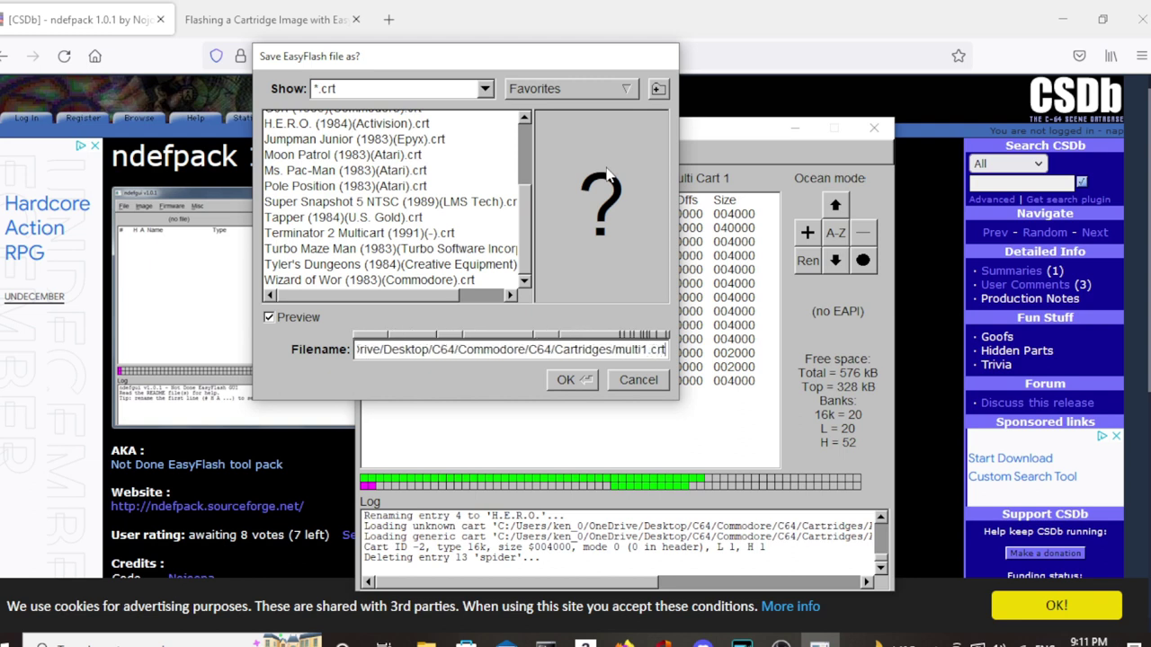
pyautogui.click(572, 381)
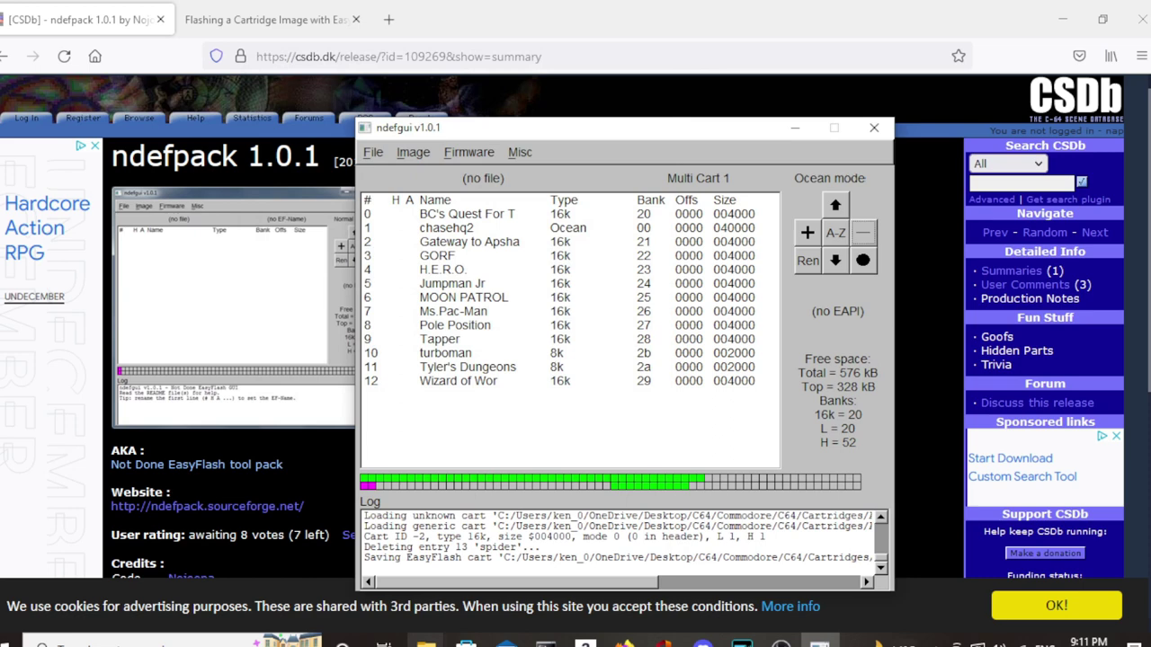
# Switch to File Explorer and check the Cartridges folder for the saved multi1.crt file
pyautogui.moveTo(426, 642)
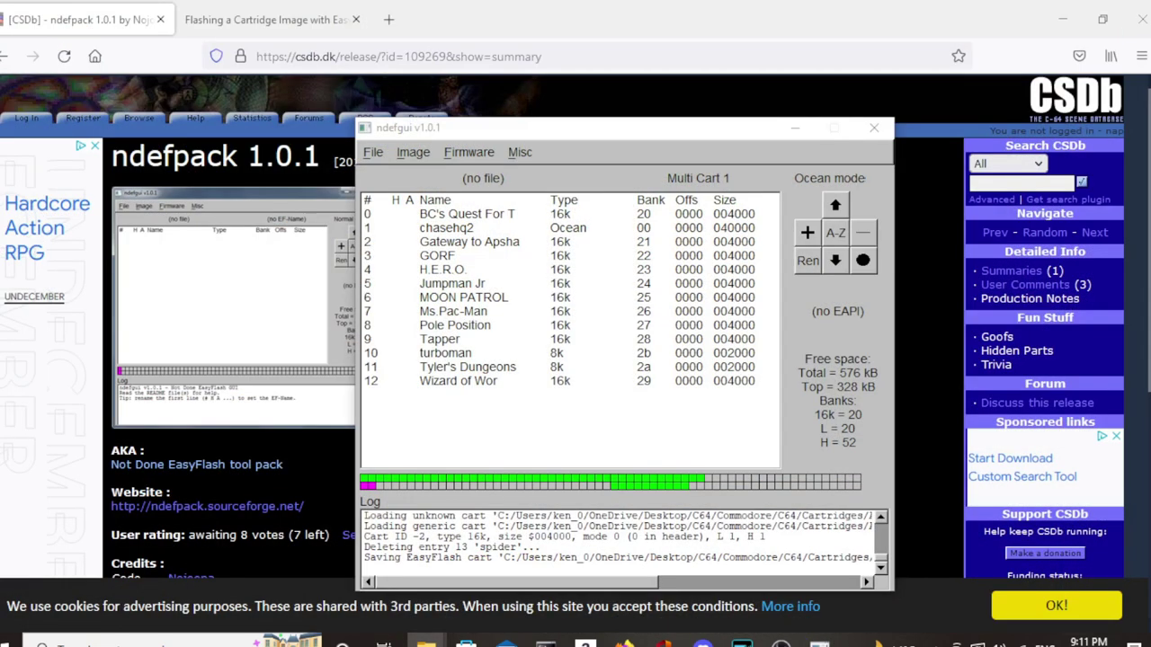
pyautogui.click(427, 642)
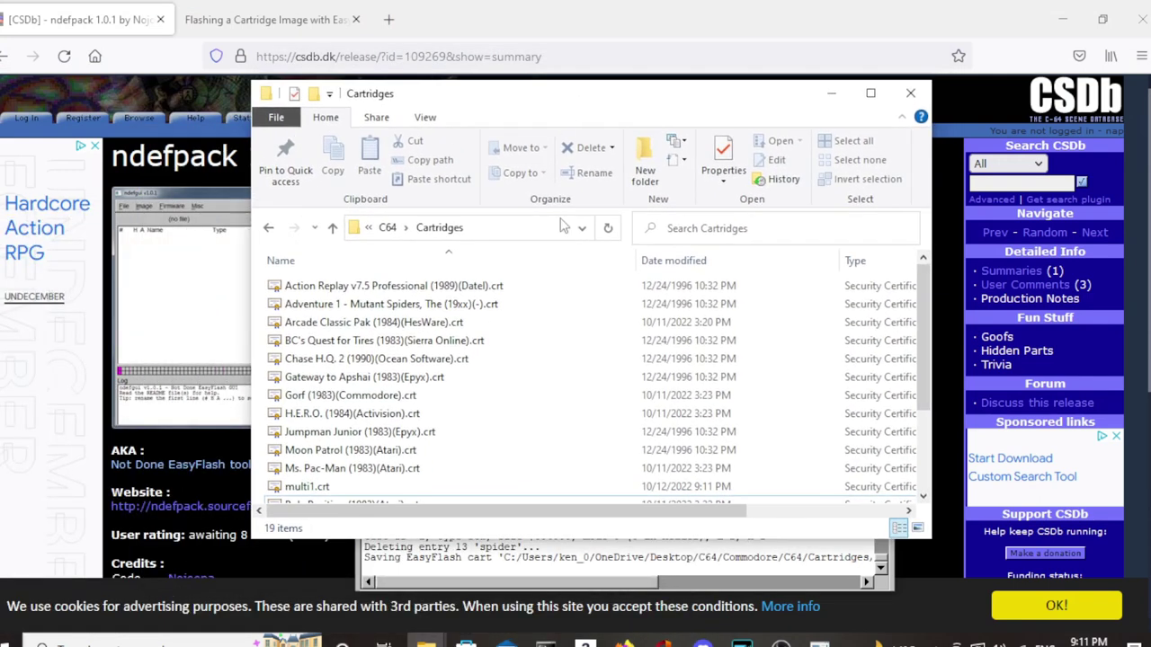
pyautogui.scroll(-2, 310, 360)
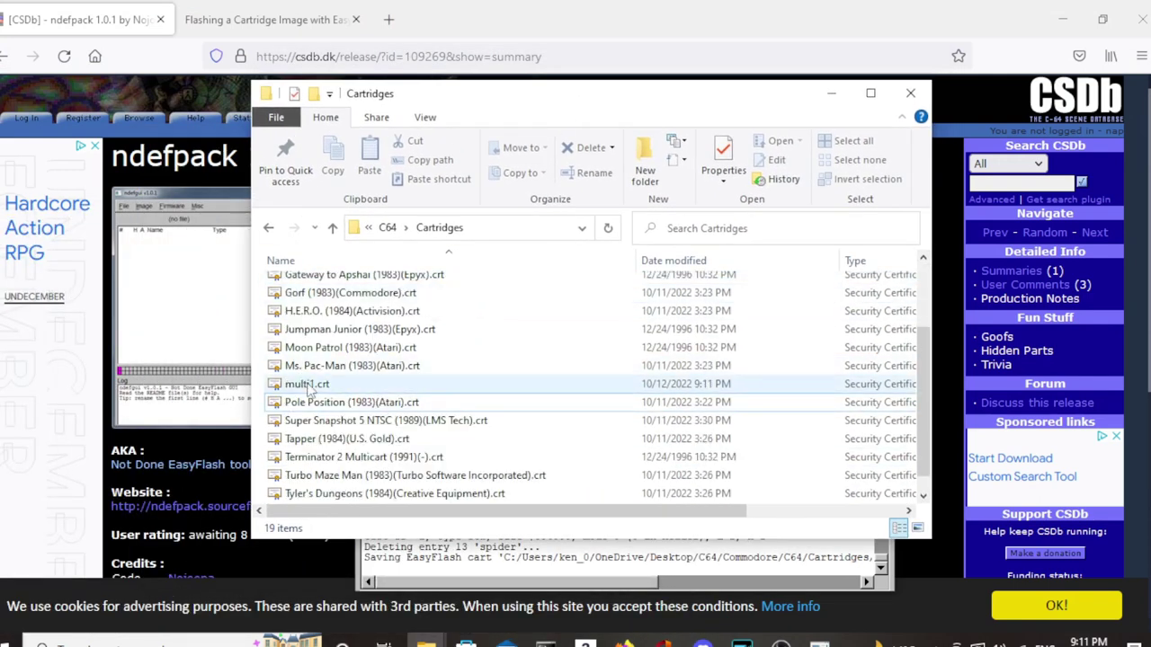
pyautogui.moveTo(370, 388)
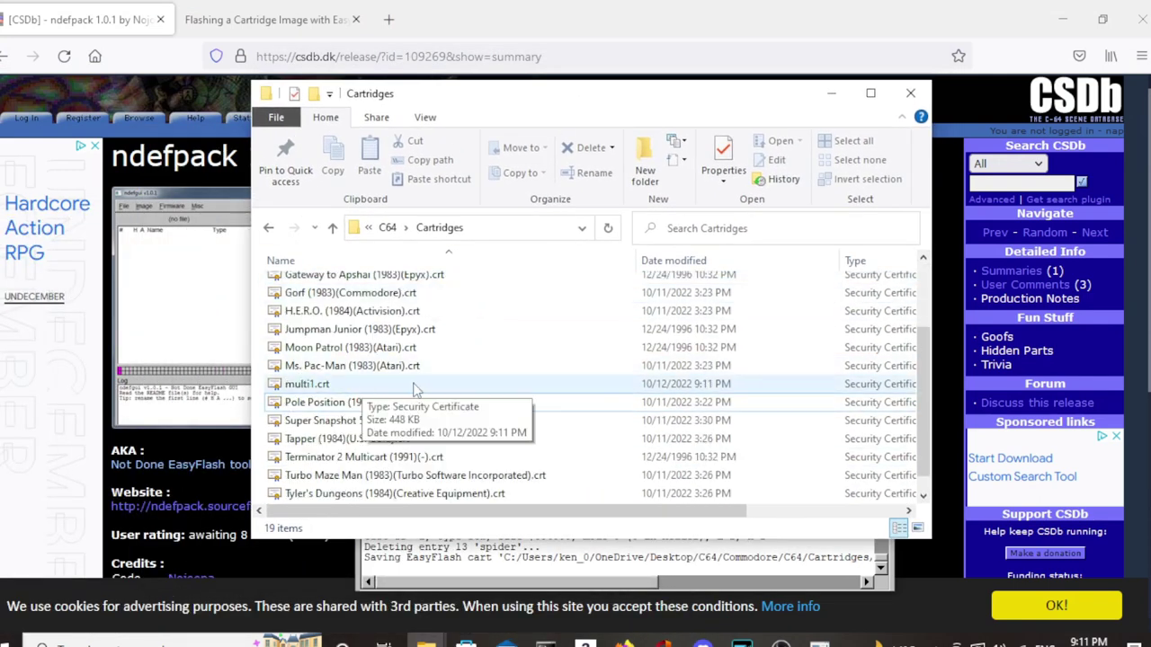
pyautogui.click(578, 384)
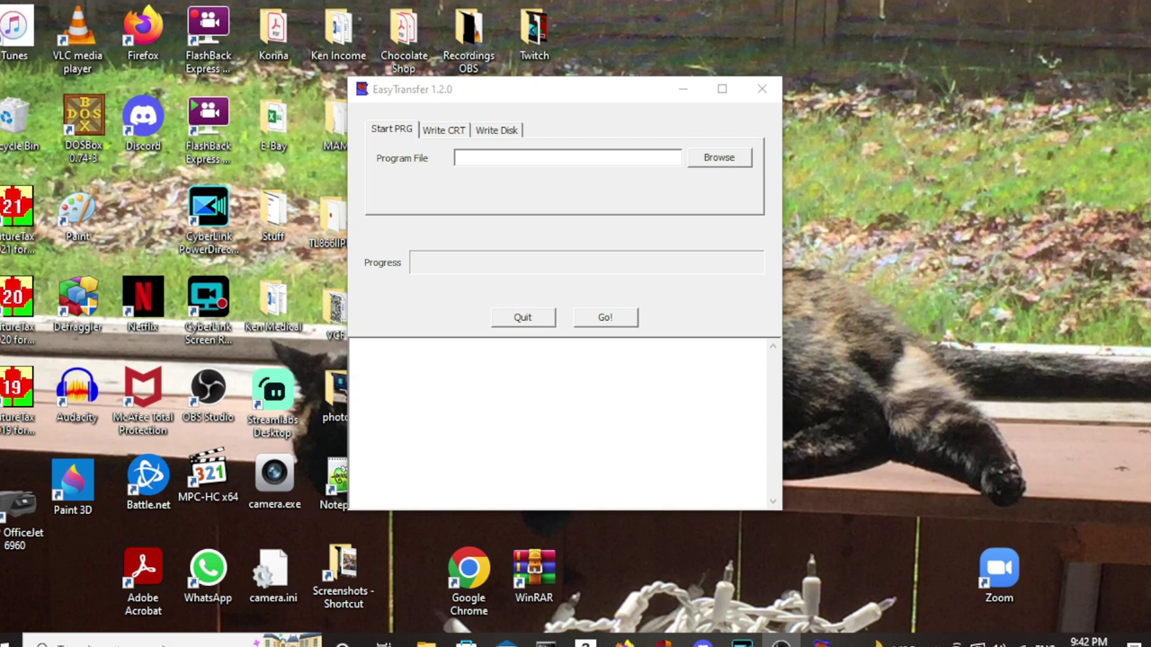
# Switch to EasyTransfer and choose multi1.crt from the Cartridges folder as the cartridge image for Write CRT
pyautogui.click(579, 94)
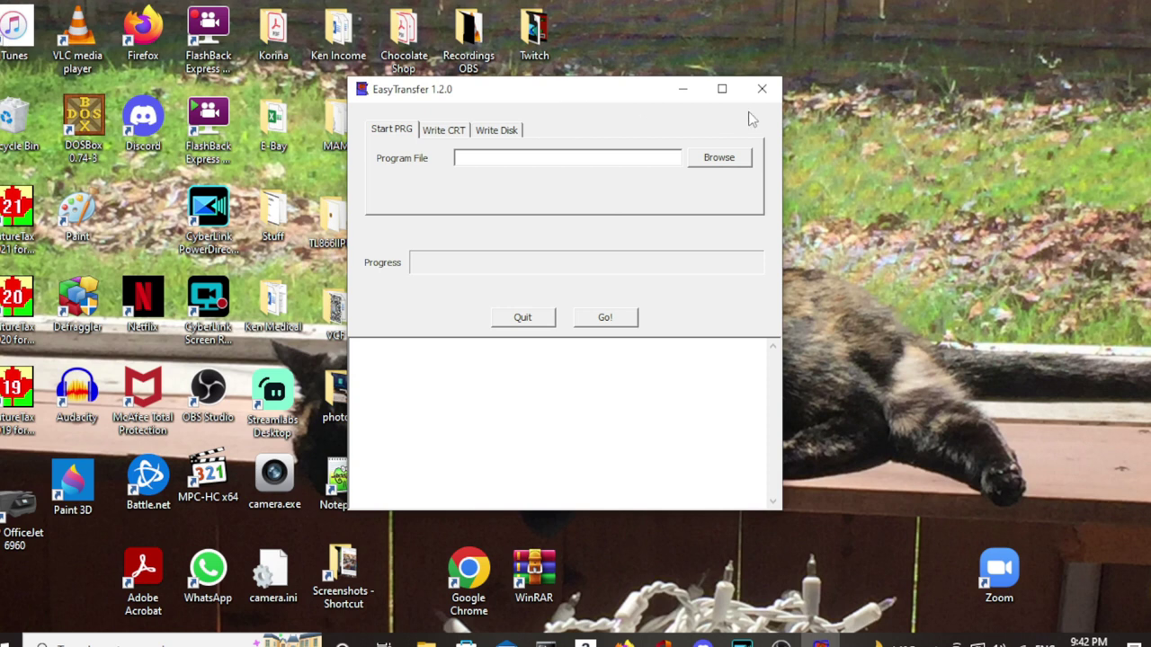
pyautogui.click(452, 135)
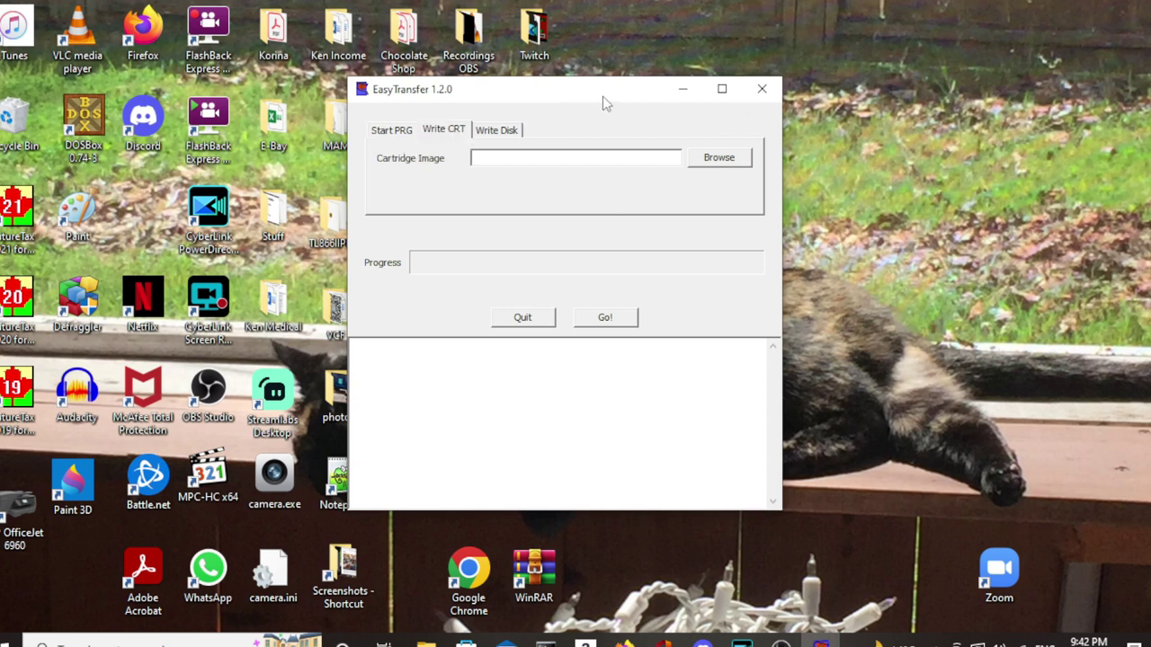
pyautogui.click(722, 164)
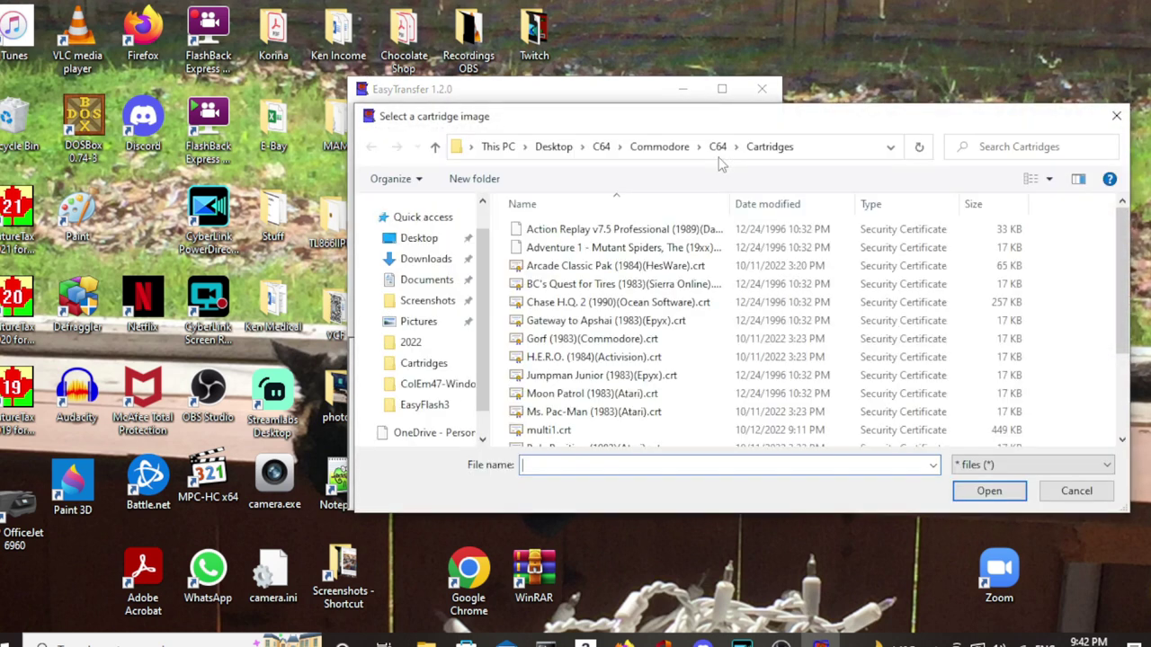
pyautogui.scroll(-1, 661, 227)
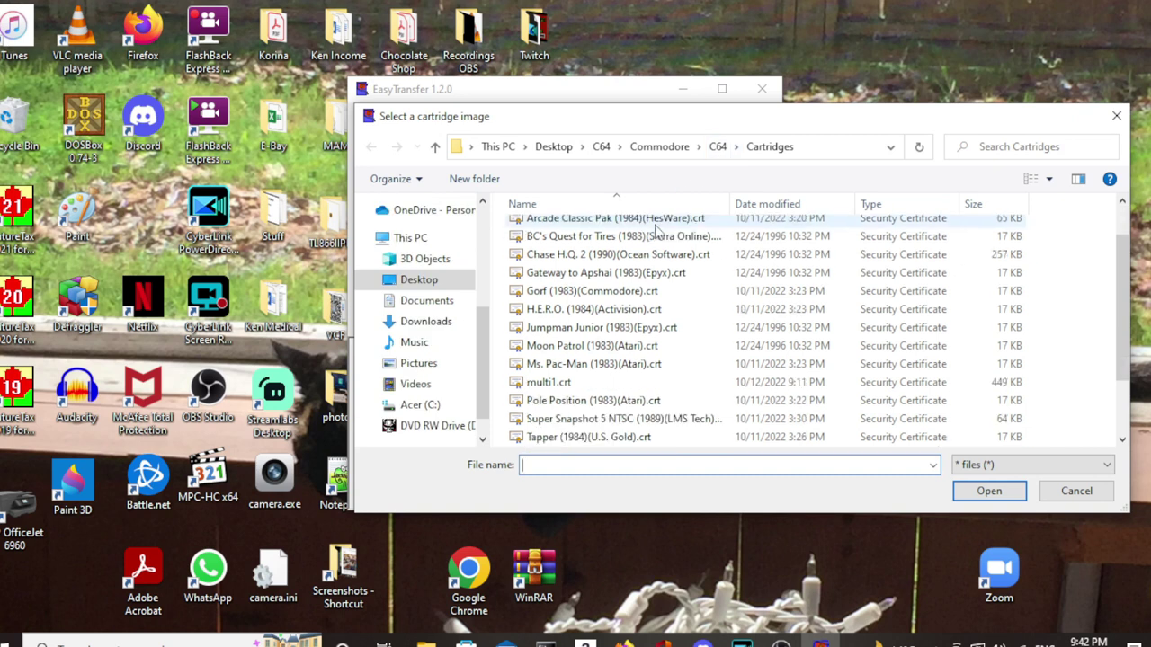
pyautogui.click(554, 383)
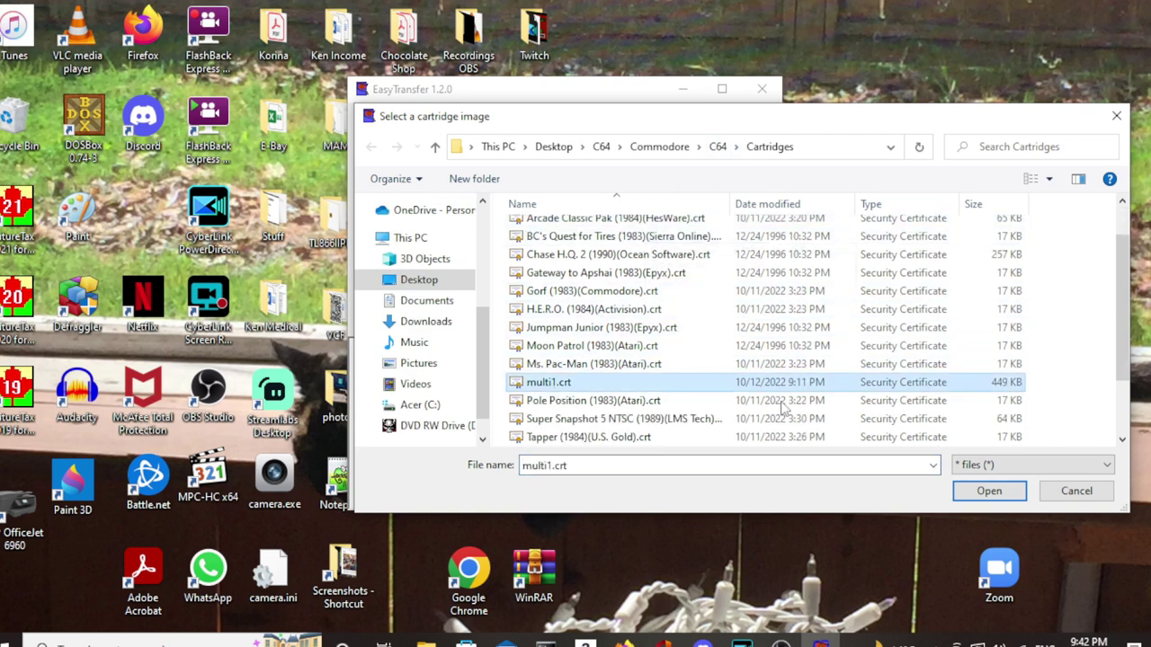
pyautogui.click(990, 498)
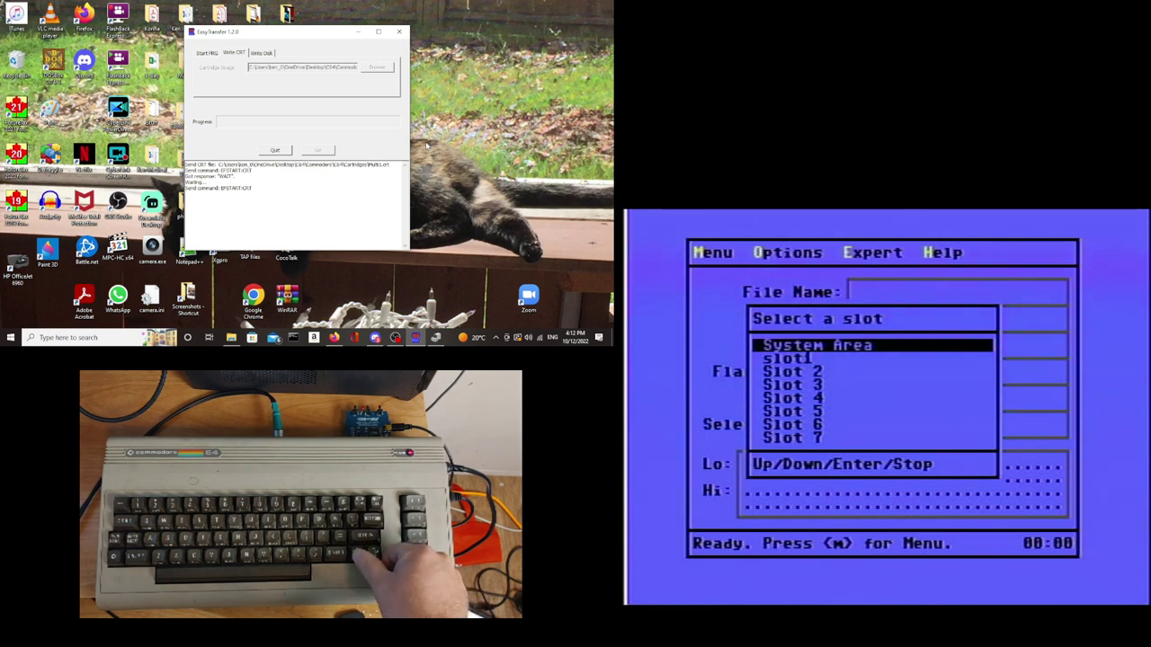
# Flash the sent image to slot 1 in EasyProg, approving the flash erase and accepting the cartridge name Multi Cart 1
pyautogui.press('Down')
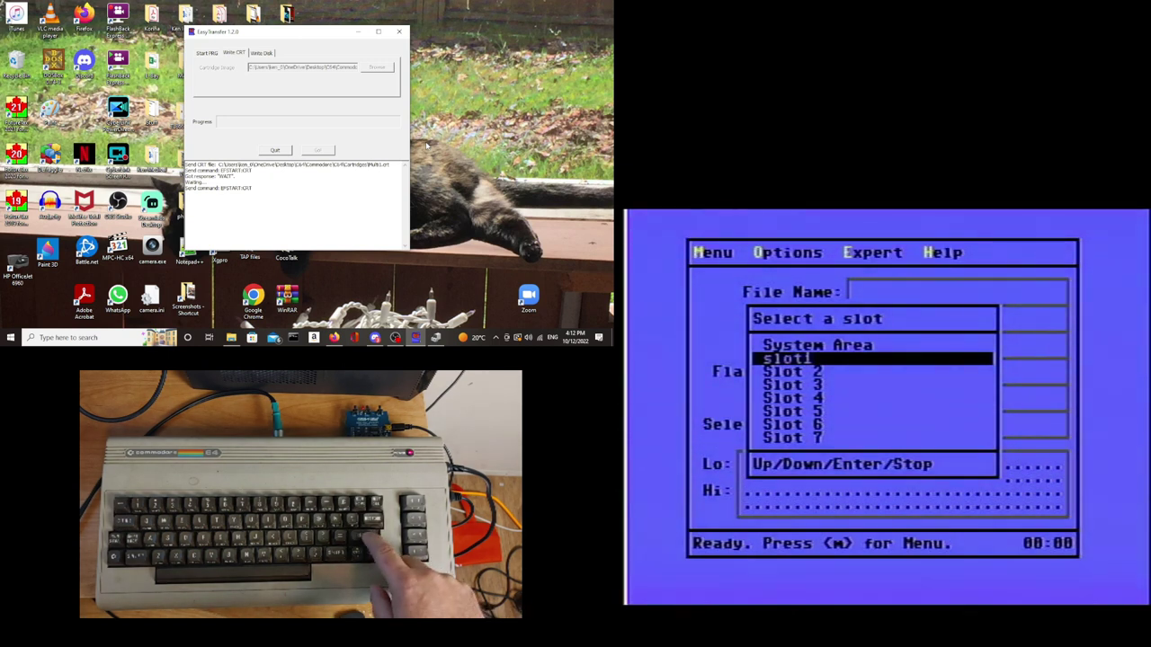
pyautogui.press('Return')
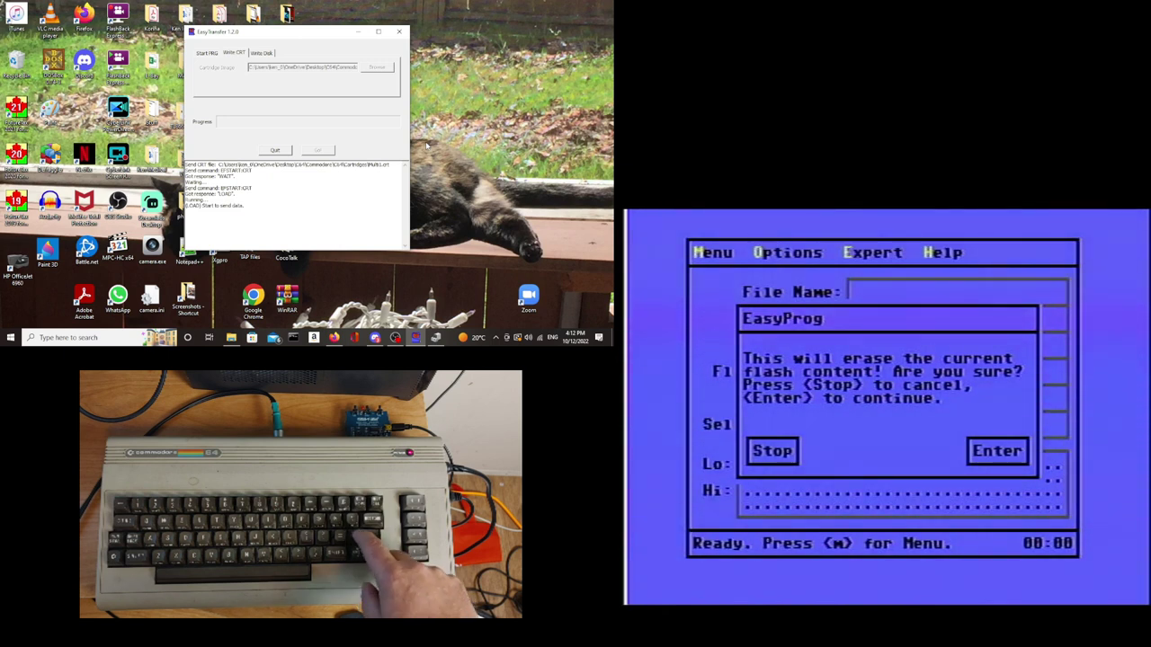
pyautogui.press('Return')
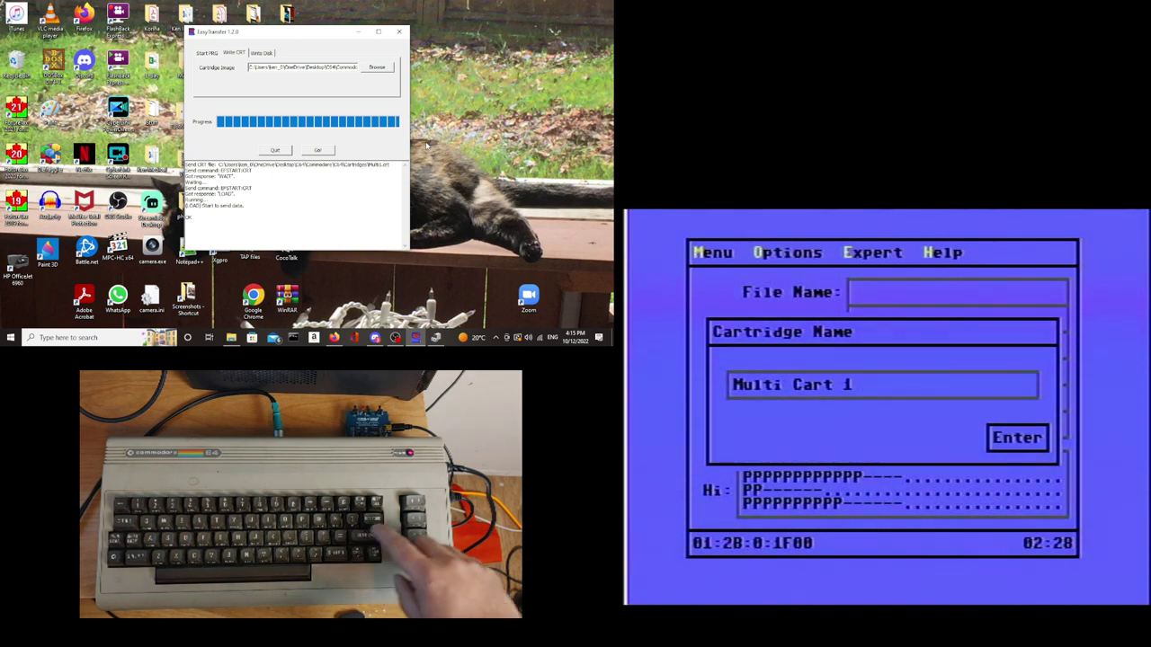
pyautogui.press('Return')
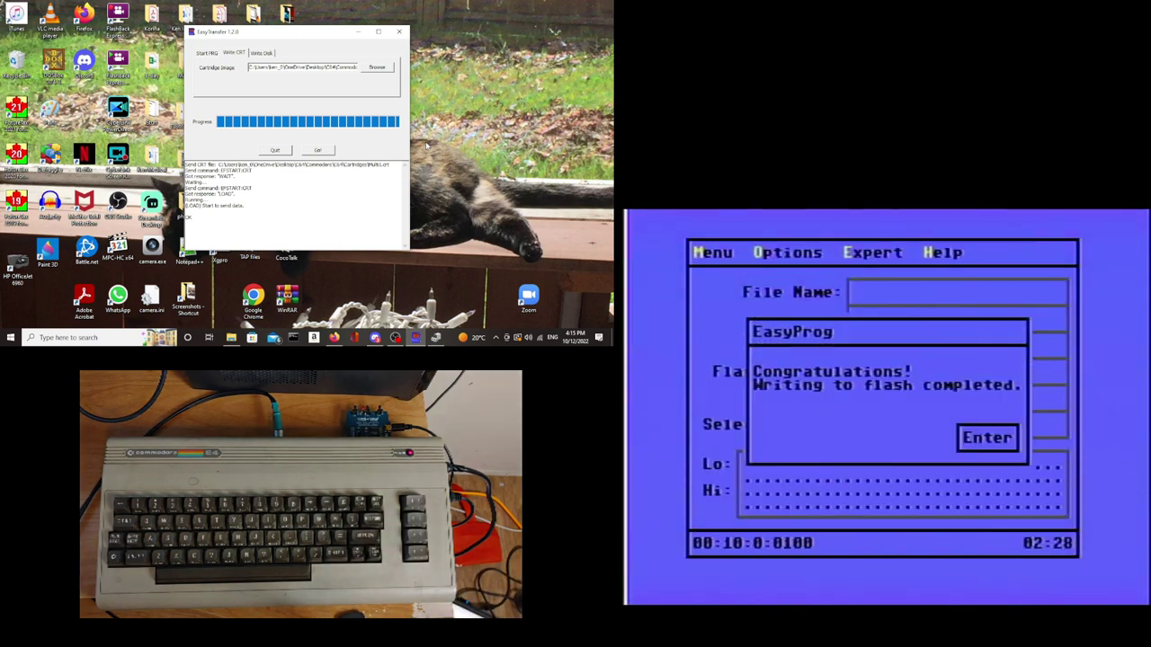
pyautogui.press('Return')
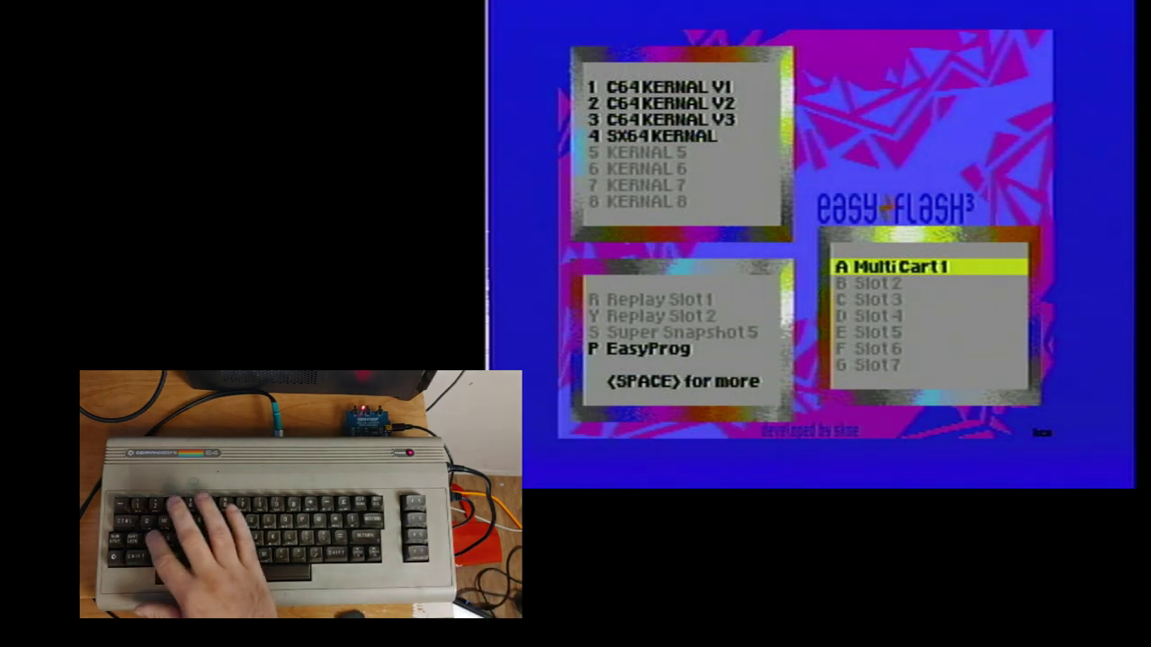
# Launch Multi Cart 1 from the EasyFlash 3 slots and highlight Gateway to Apshai in its game list
pyautogui.press('a')
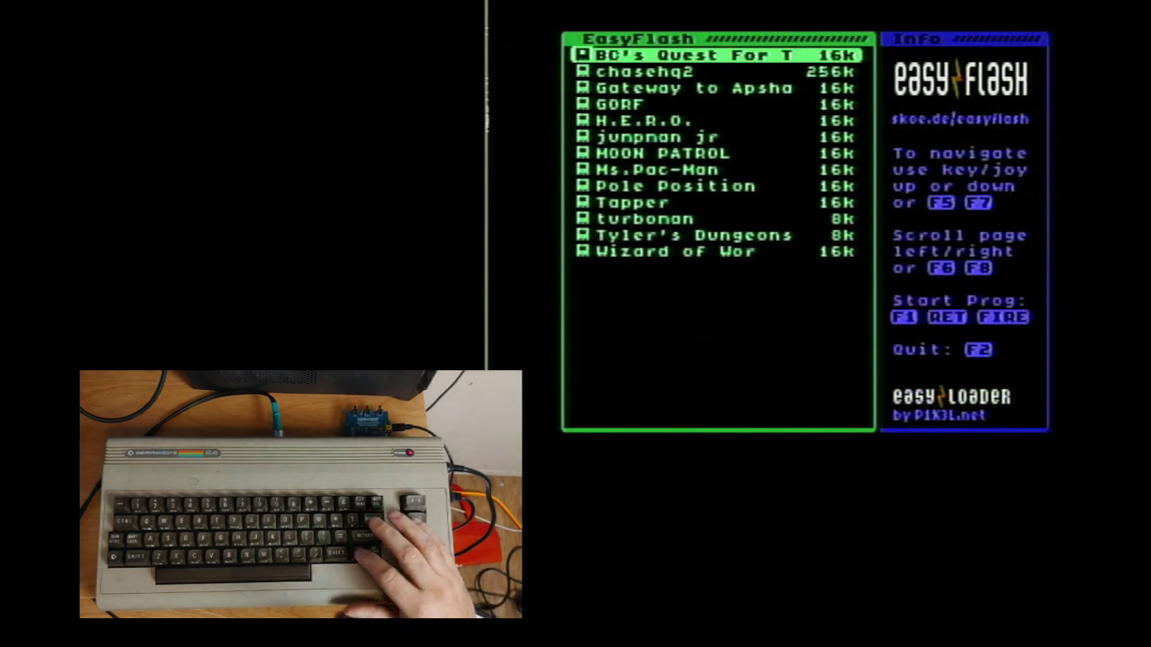
pyautogui.press('Down')
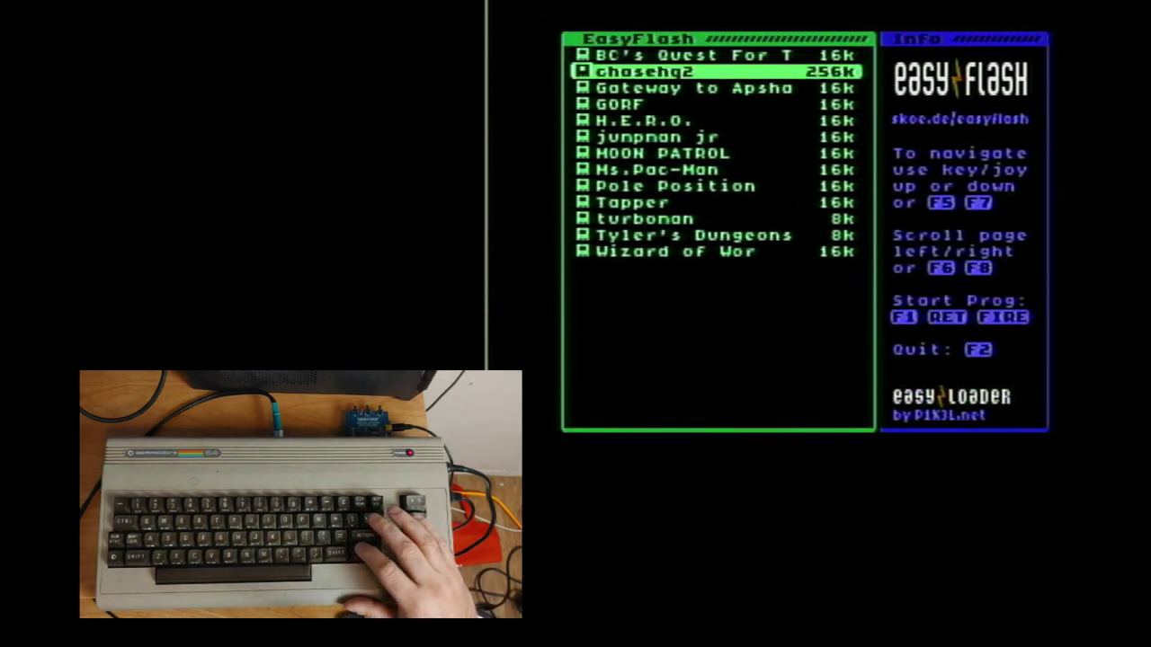
pyautogui.press('Down')
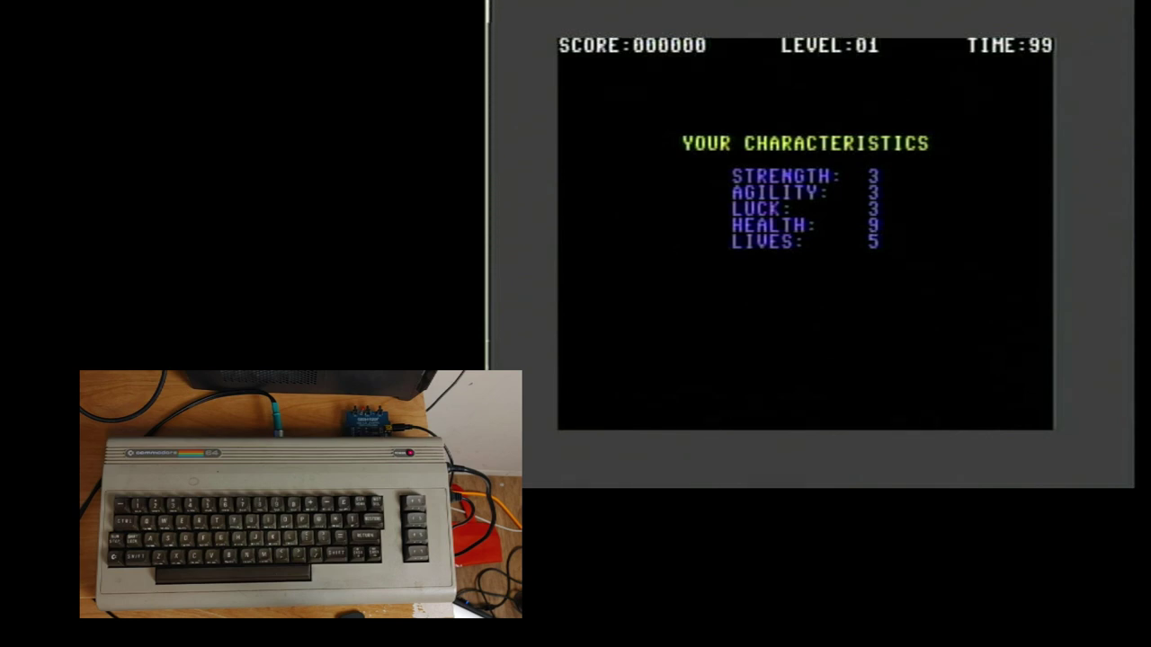
# Start level 1 of Gateway to Apshai and move the character up to collect the short sword
pyautogui.press('space')
pyautogui.write('1')
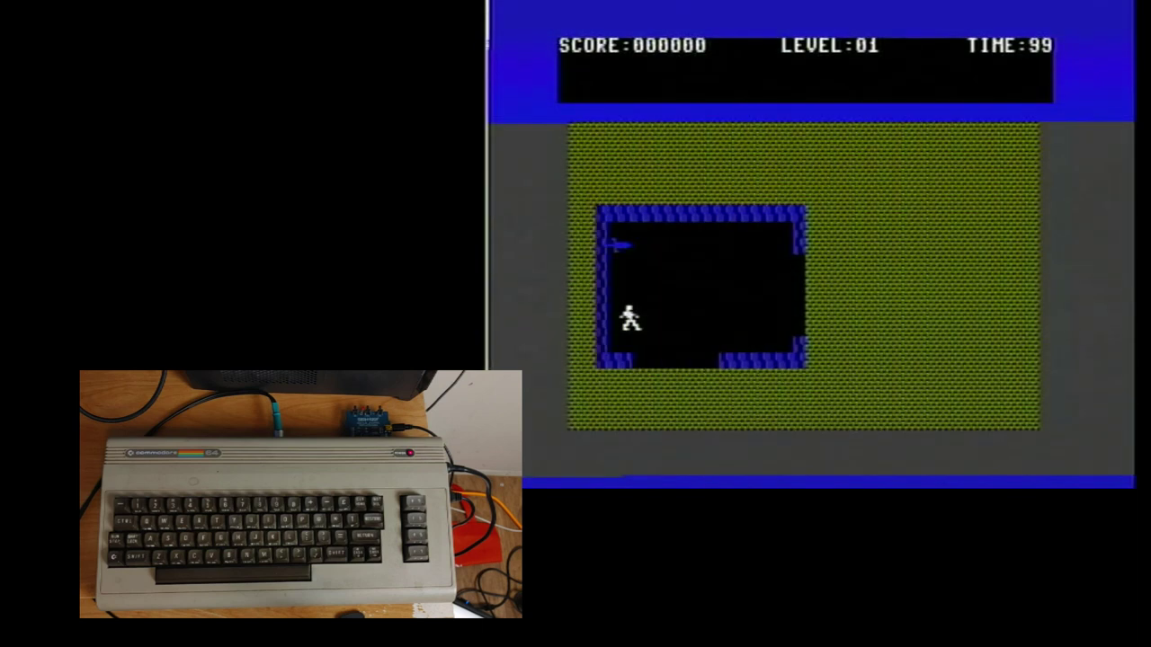
pyautogui.press('Up')
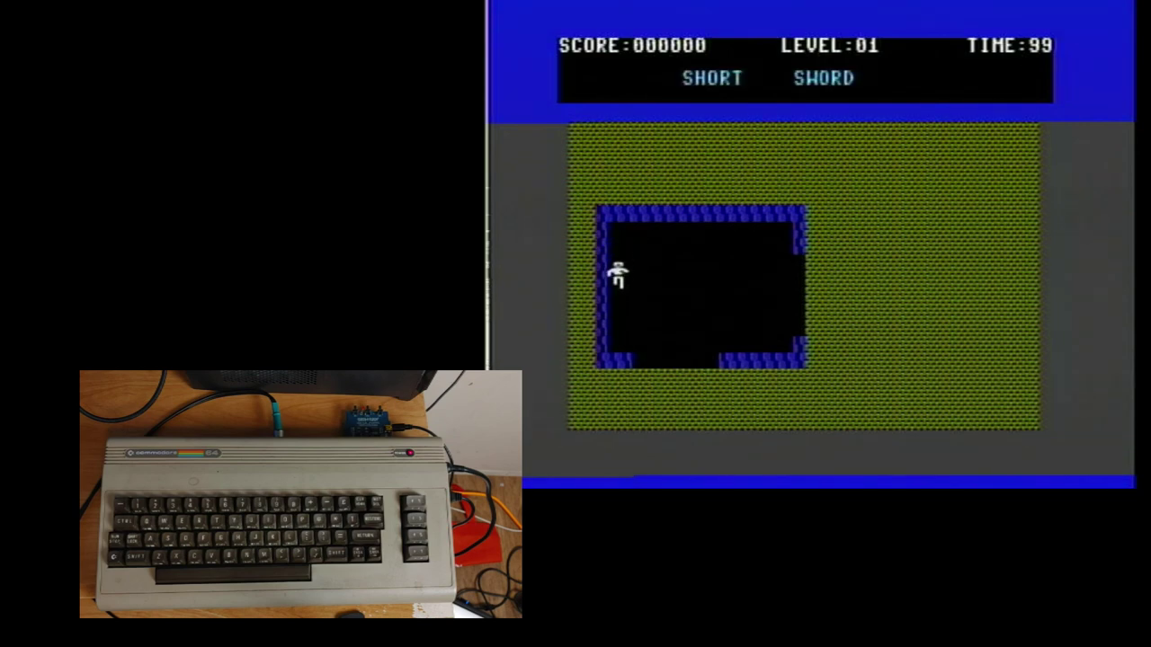